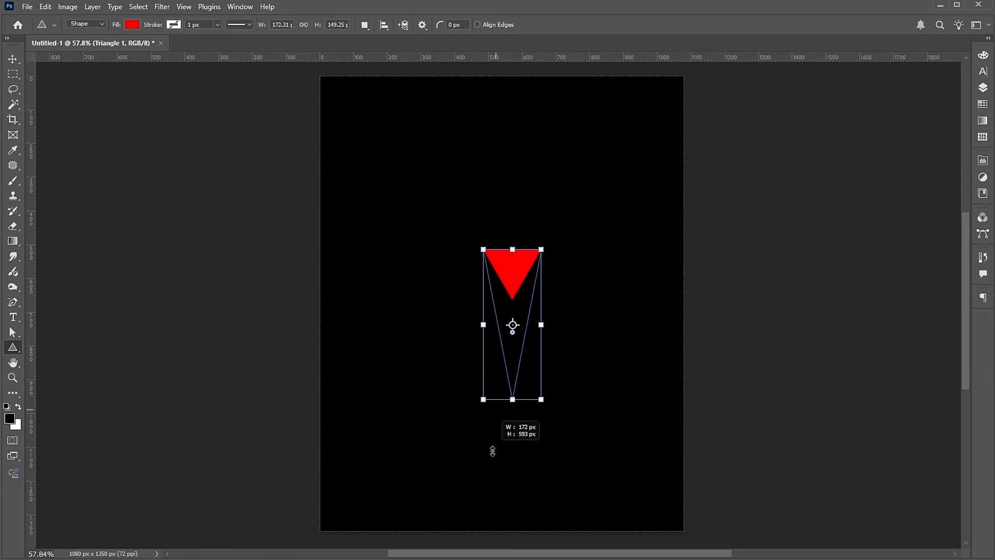
Stretch the inverted red triangle to the full canvas height, widen it, and position it slightly left of the canvas centre
drag(516, 252, 537, 77)
drag(546, 307, 578, 299)
drag(539, 253, 492, 250)
key(Return)
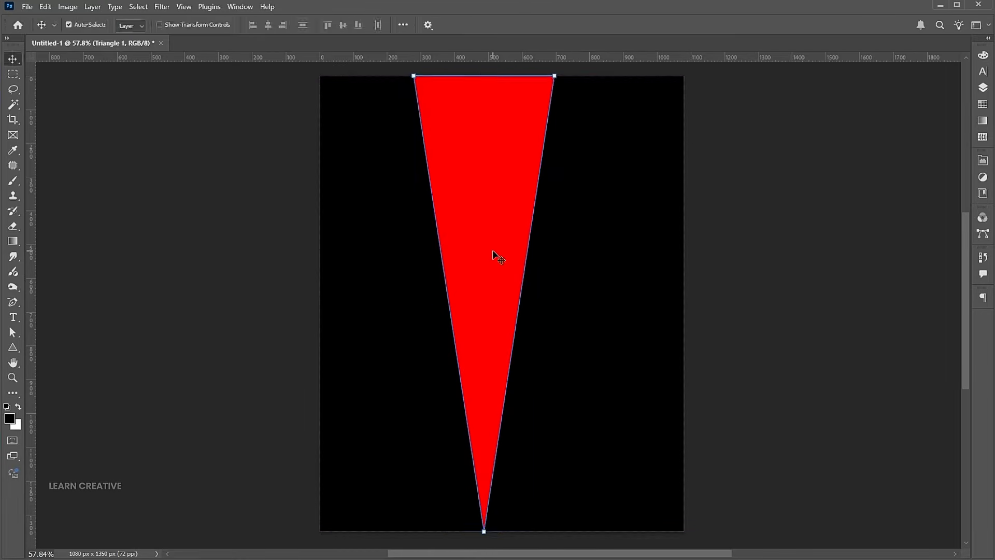
click(694, 270)
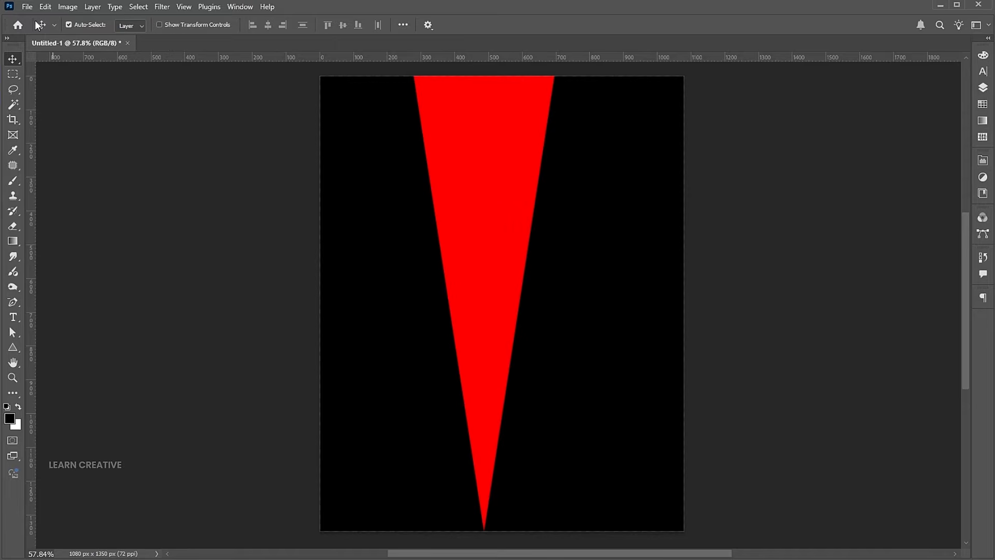
Place the beauty-fashion-portrait photo of the blond woman as an embedded image over the triangle
click(27, 7)
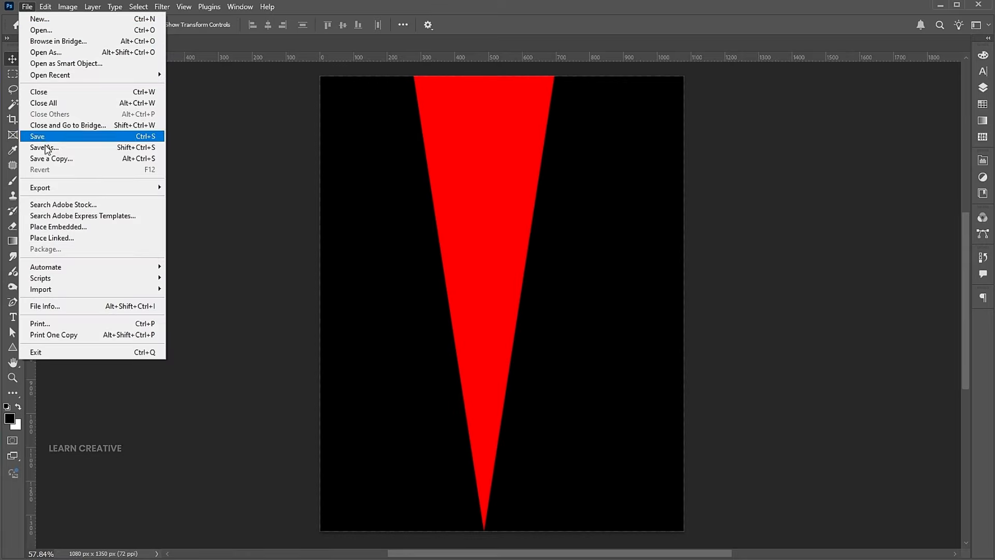
click(57, 227)
click(221, 122)
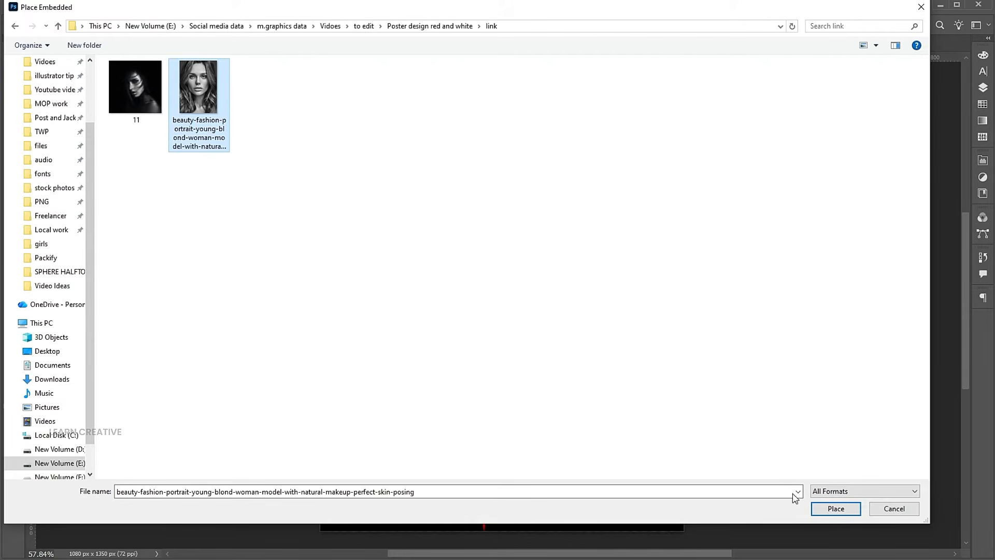
click(845, 514)
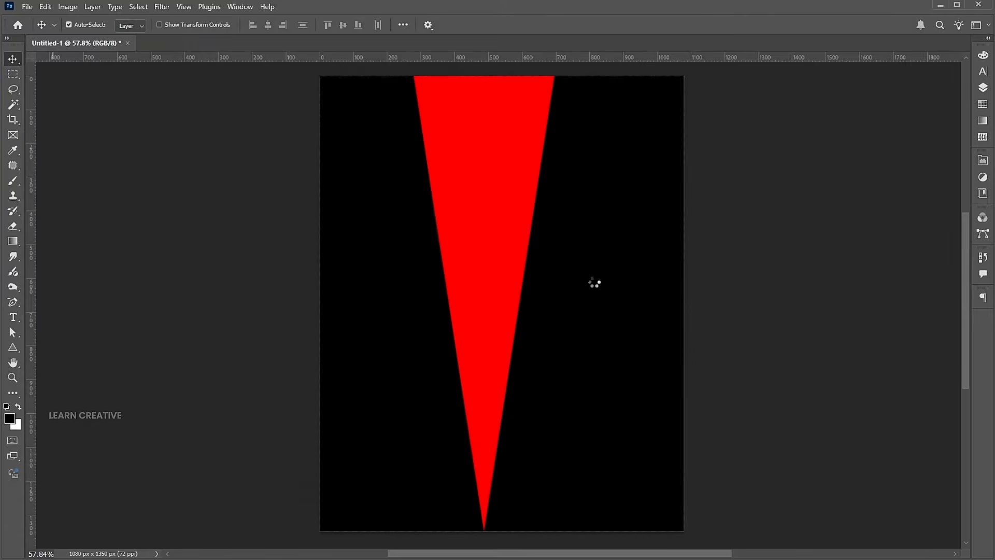
drag(564, 242, 547, 223)
key(Return)
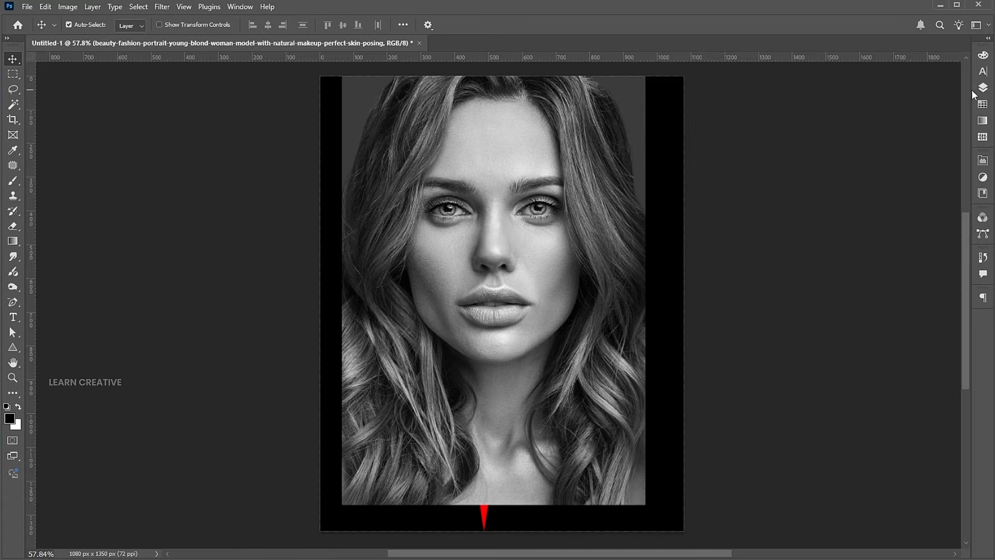
Create a clipping mask so the portrait layer is clipped to the Triangle 1 layer
click(984, 90)
right_click(880, 119)
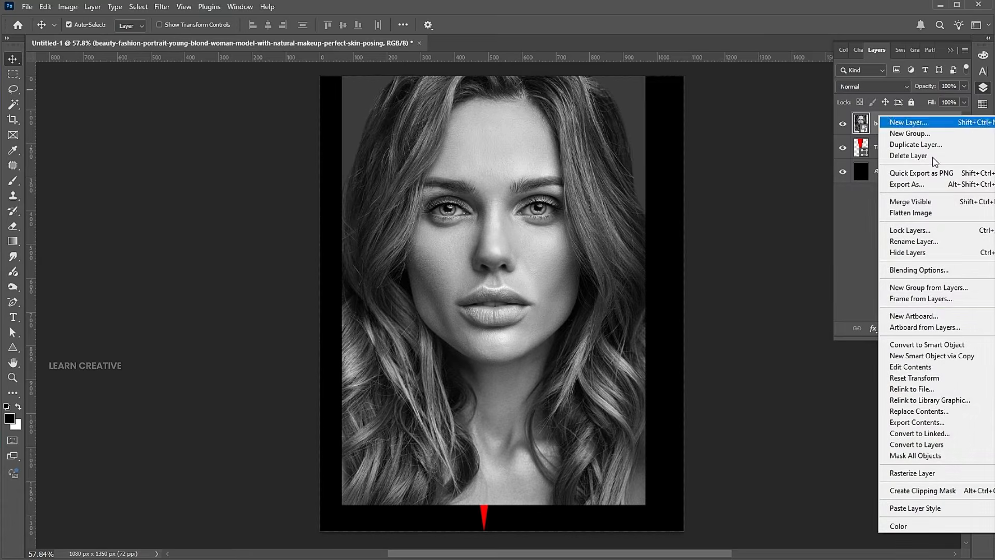
click(907, 491)
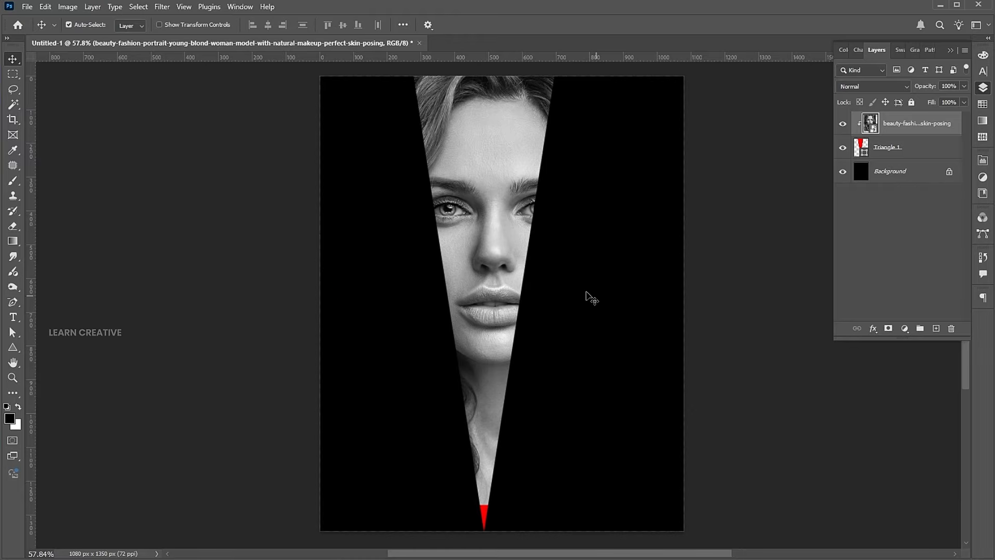
Scale the clipped portrait to about 90%, align its upper edge with the canvas top, and set its blend mode to Multiply
key(ctrl+t)
drag(644, 76, 629, 97)
drag(510, 141, 508, 126)
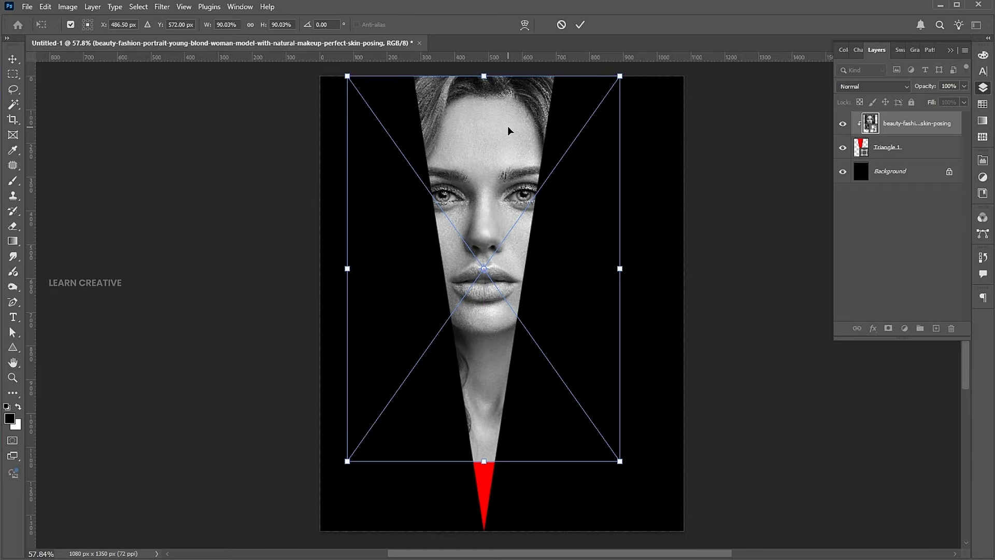
key(Return)
click(869, 87)
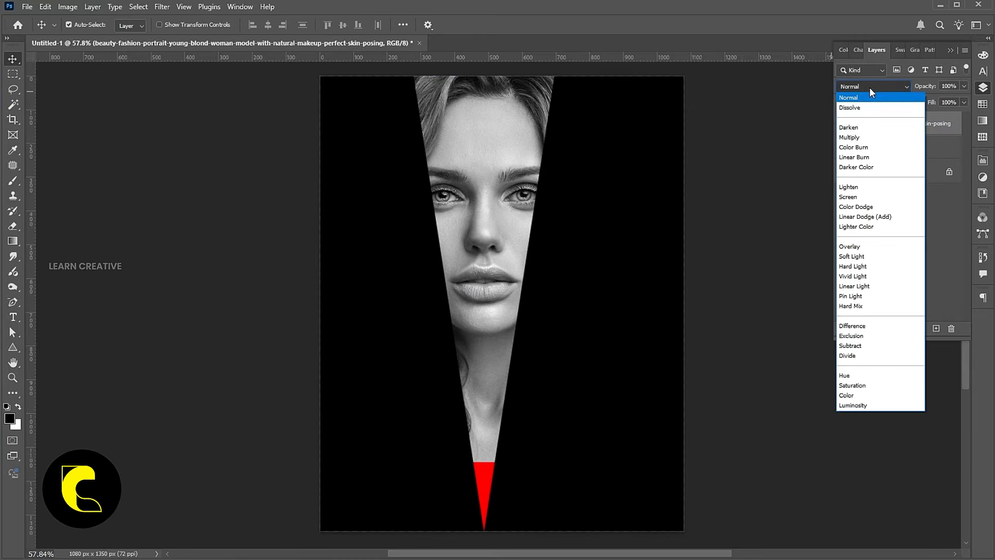
click(858, 139)
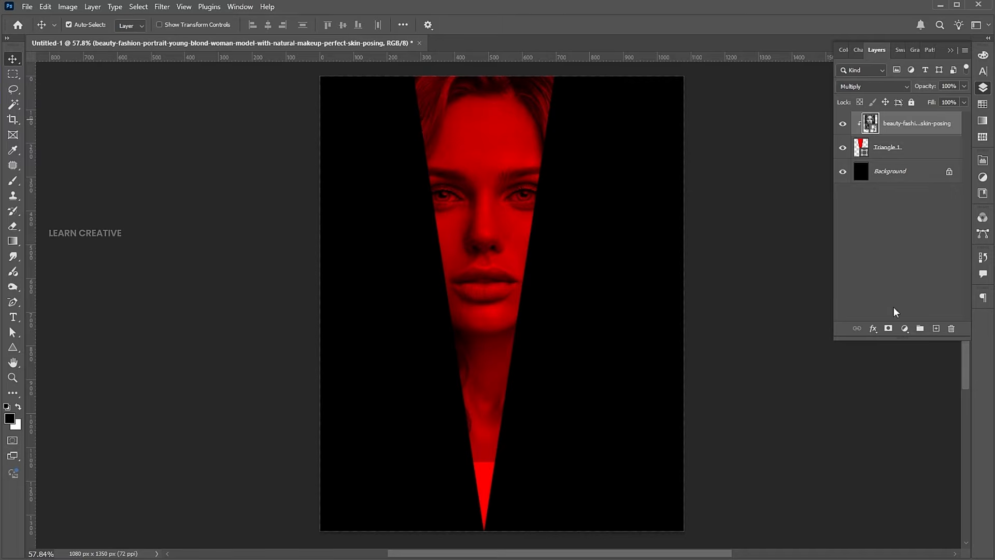
Add a layer mask to the clipped portrait and fade its lower edge into the red triangle with a soft black 174 px brush
click(887, 329)
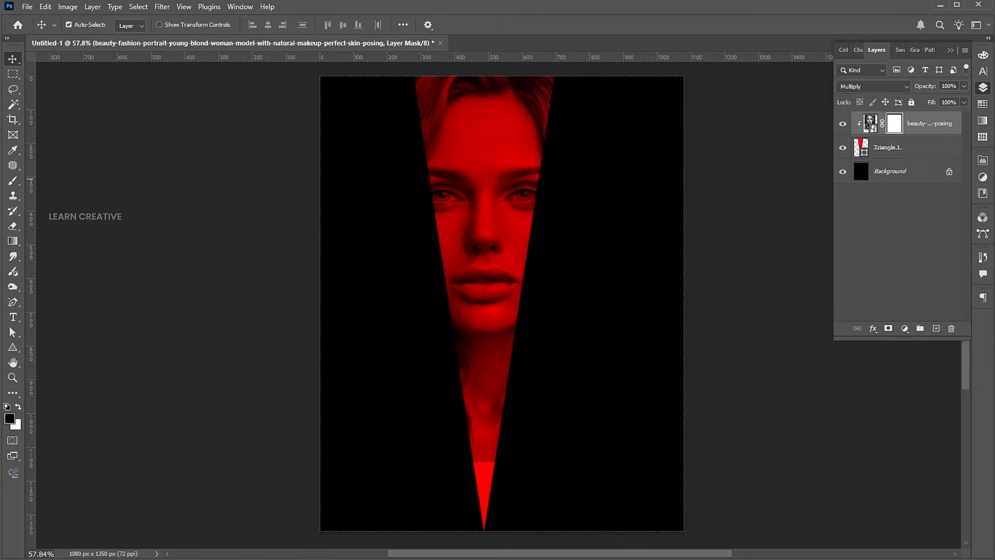
click(12, 181)
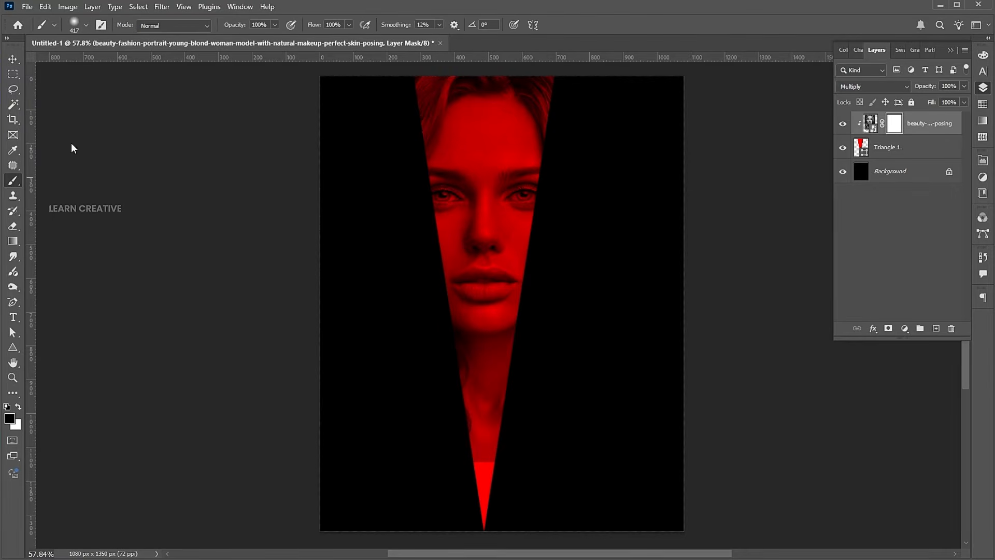
click(87, 25)
drag(120, 61, 117, 60)
click(85, 24)
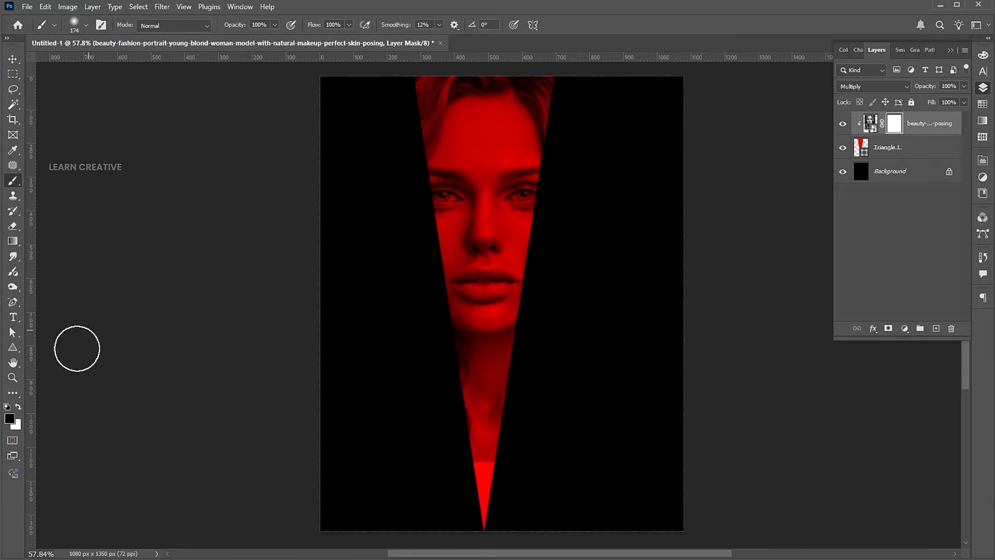
drag(451, 469, 576, 468)
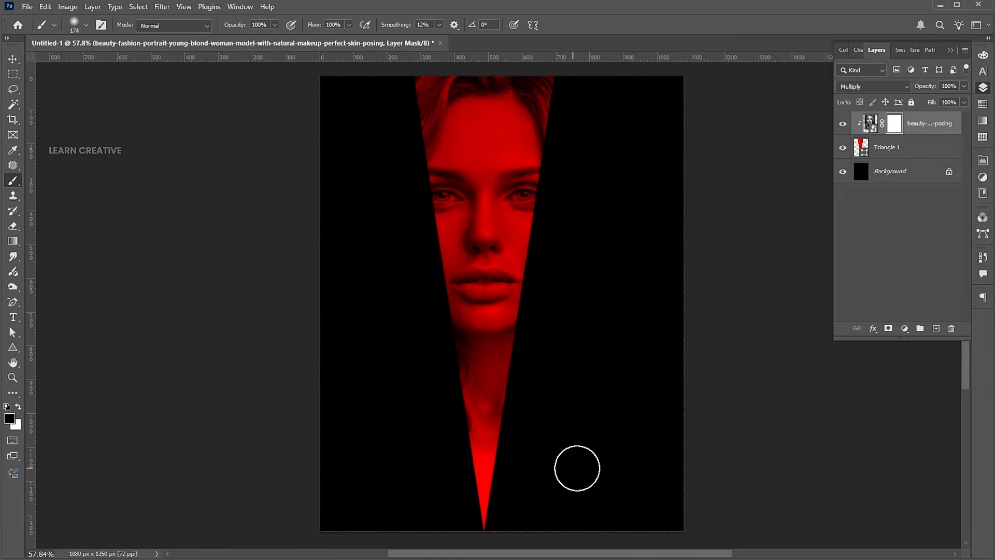
key(v)
click(721, 298)
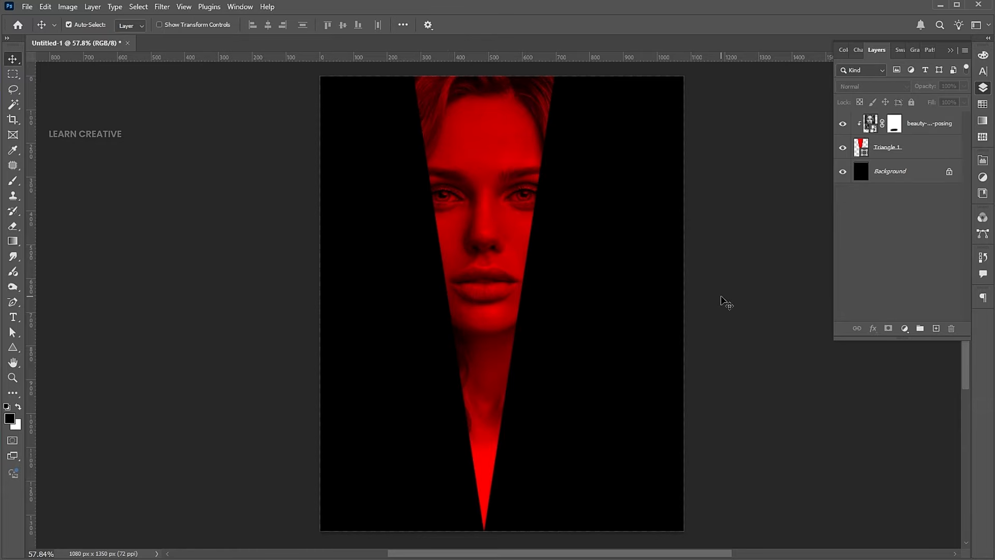
Place the image file 11 into the poster as an embedded image
click(27, 6)
click(54, 229)
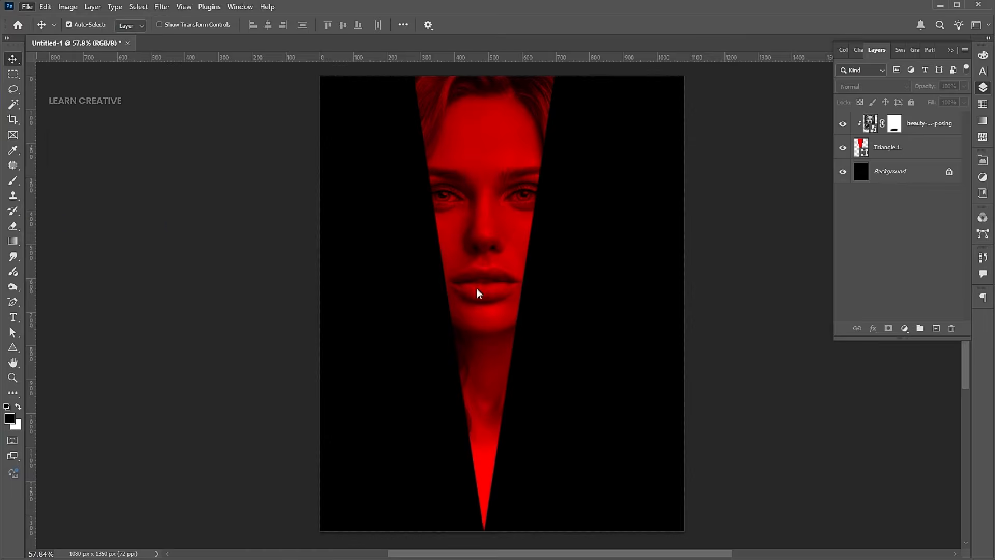
click(125, 97)
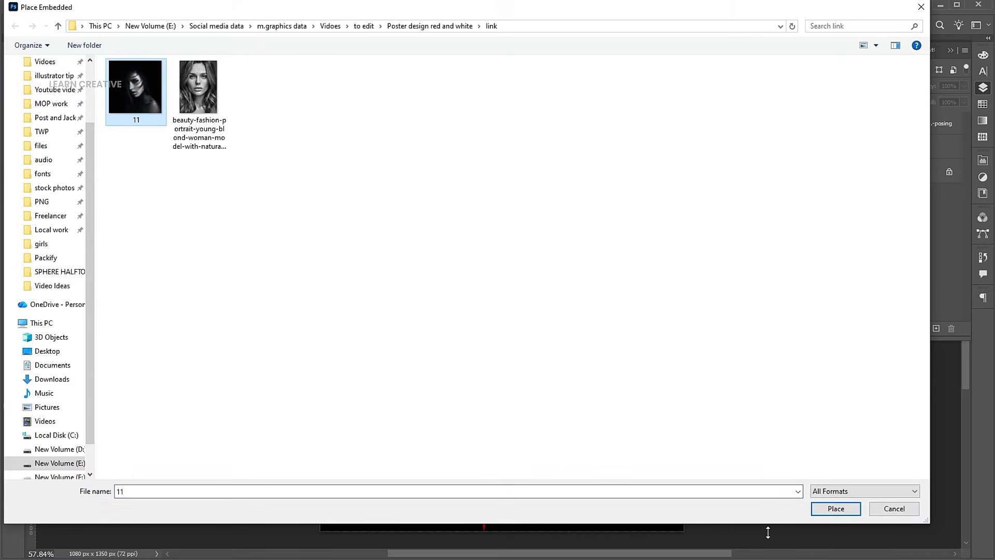
click(823, 511)
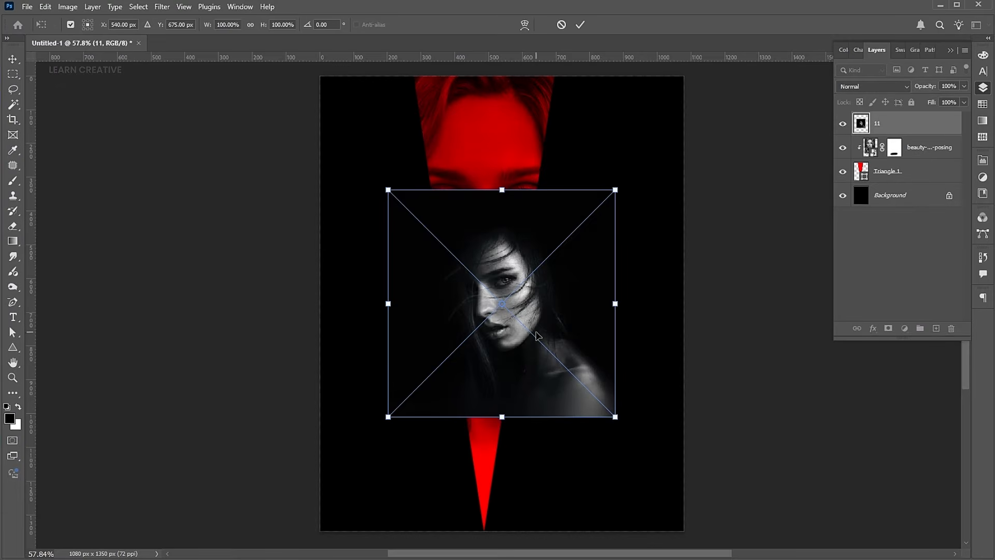
Scale image 11 to about 169%, shift it toward the canvas's lower left, and move its layer below the Triangle 1 layer
drag(616, 303, 660, 303)
drag(570, 294, 500, 313)
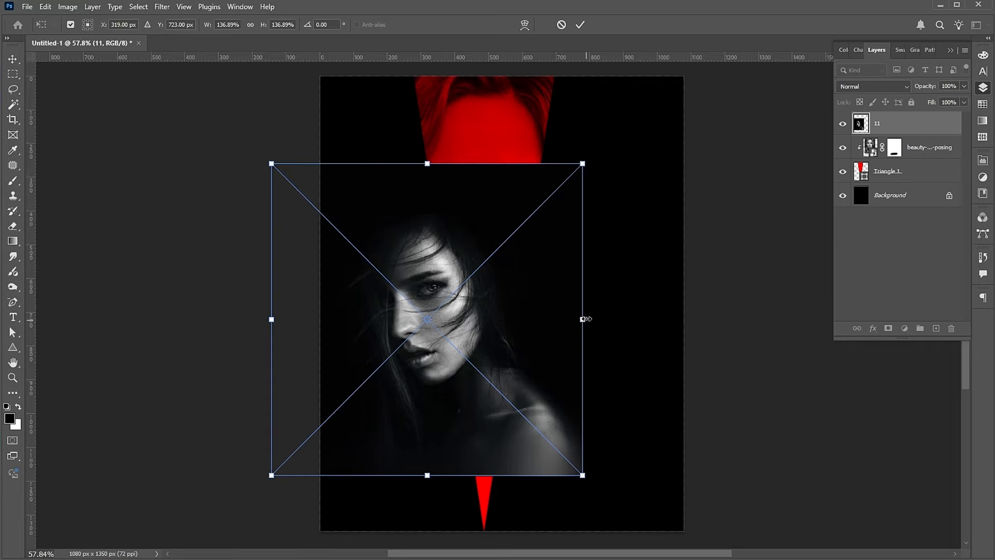
drag(583, 318, 620, 317)
drag(539, 306, 532, 315)
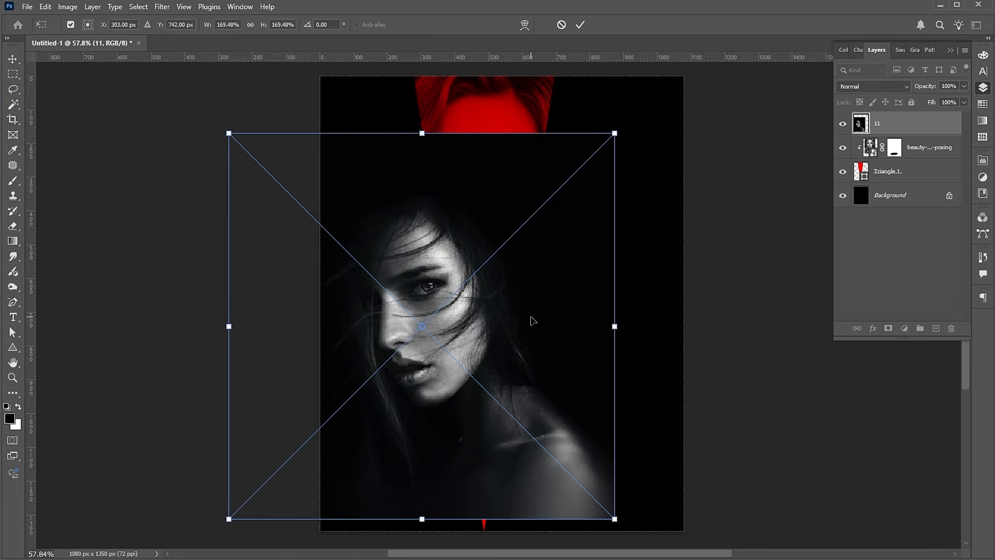
key(Return)
drag(905, 119, 910, 179)
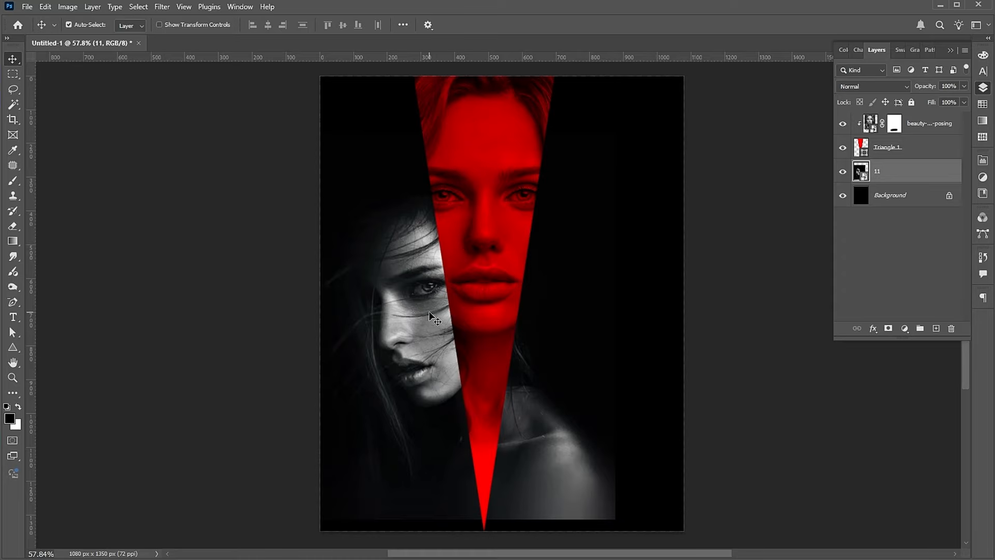
Mask image 11 and paint out the shoulder right of the triangle and its visible edges with a soft black brush, enlarged to 250 px
click(888, 330)
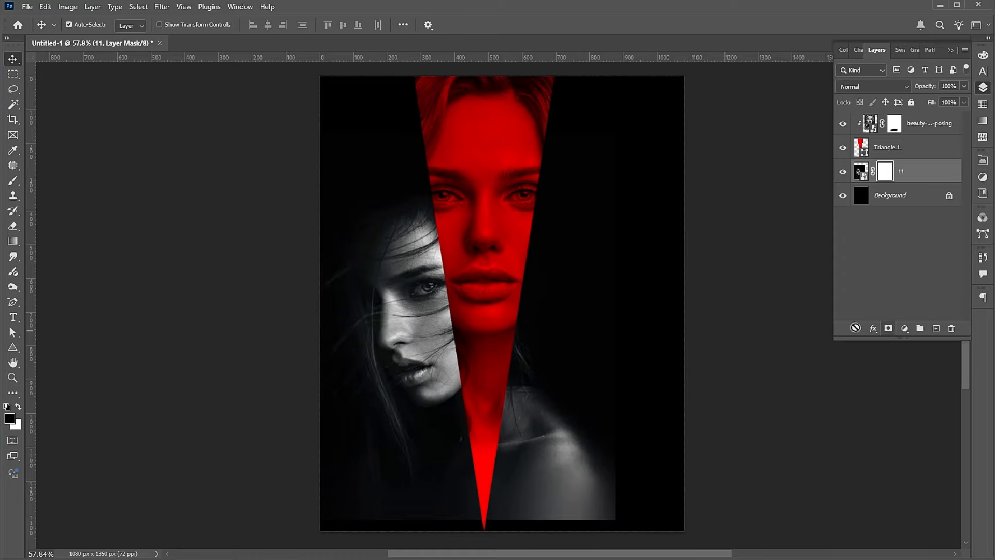
click(16, 181)
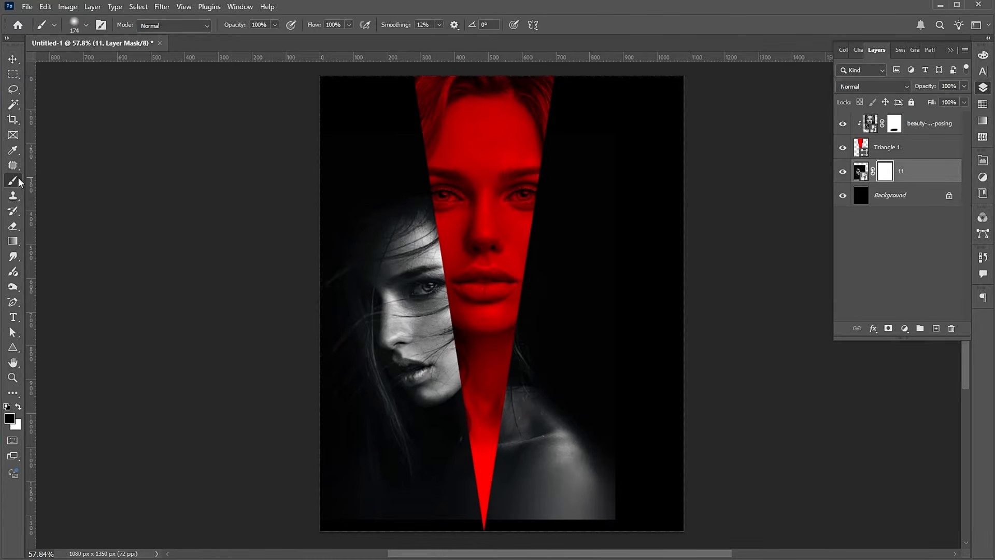
mouse_move(608, 431)
mouse_down()
mouse_move(579, 555)
mouse_move(567, 336)
mouse_move(543, 344)
mouse_move(516, 489)
mouse_move(521, 498)
mouse_move(554, 287)
mouse_up()
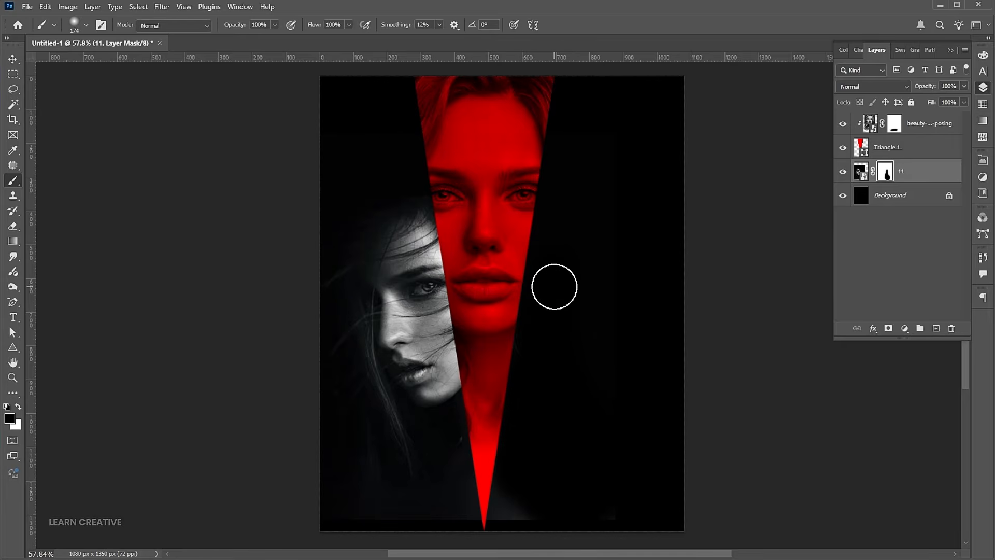
key(bracketright)
key(bracketright)
mouse_move(298, 529)
mouse_down()
mouse_move(629, 517)
mouse_move(573, 363)
mouse_move(580, 444)
mouse_move(626, 264)
mouse_up()
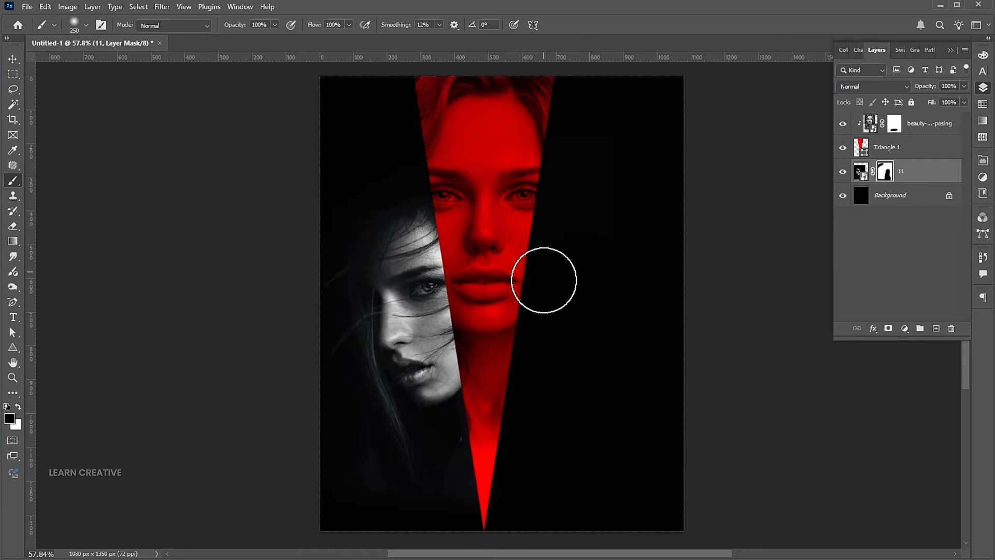
key(v)
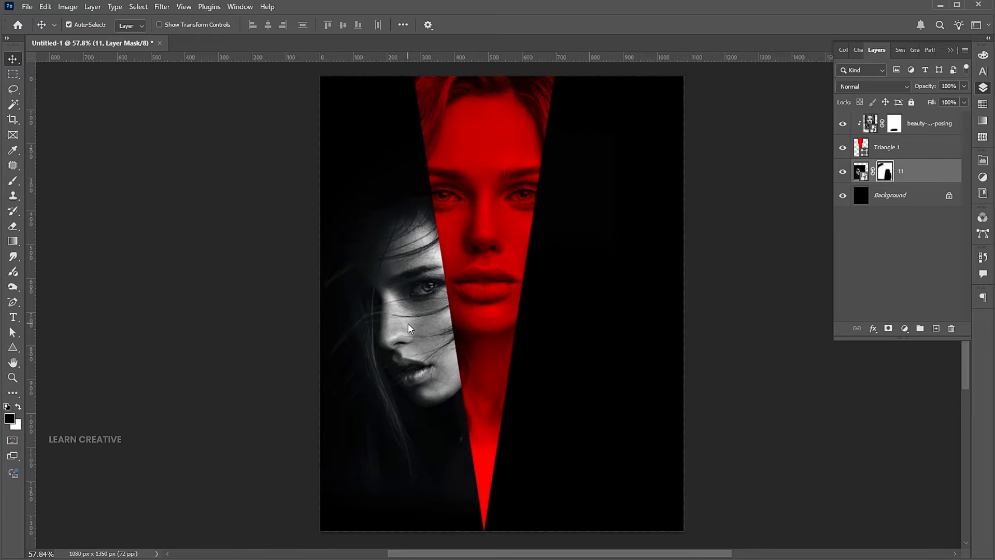
click(616, 306)
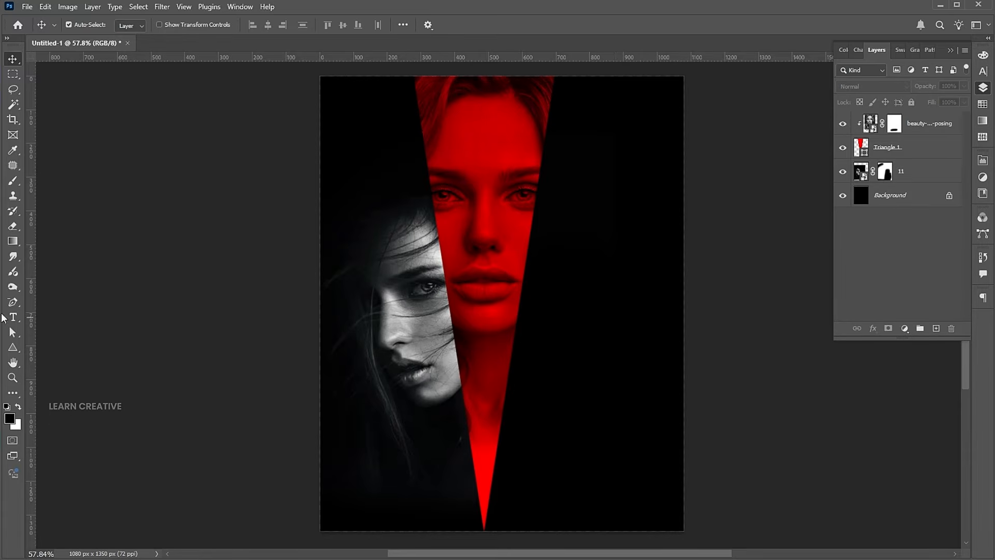
Add the text "type" on the black area right of the triangle and colour it white (ffffff)
click(14, 317)
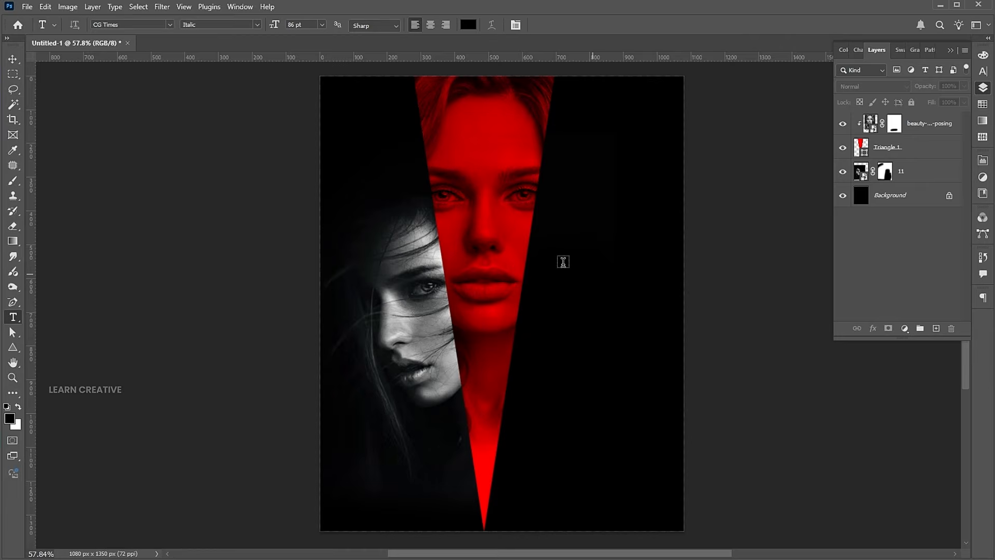
click(563, 262)
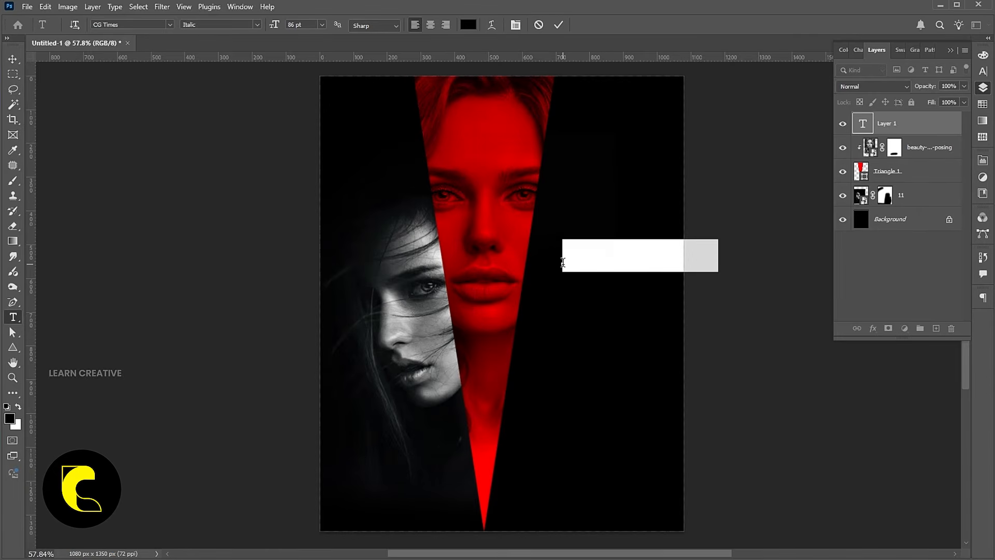
key(BackSpace)
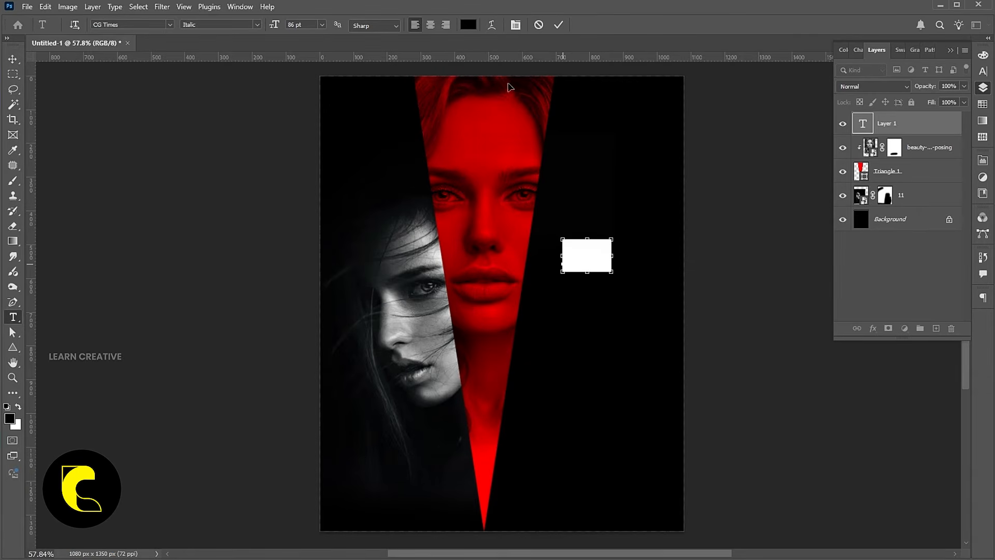
click(468, 24)
click(689, 121)
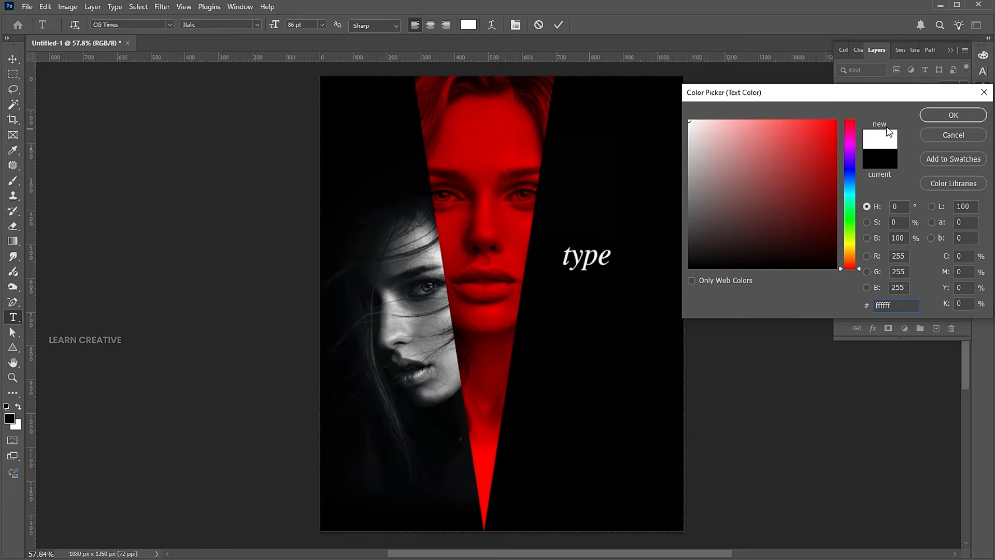
click(931, 118)
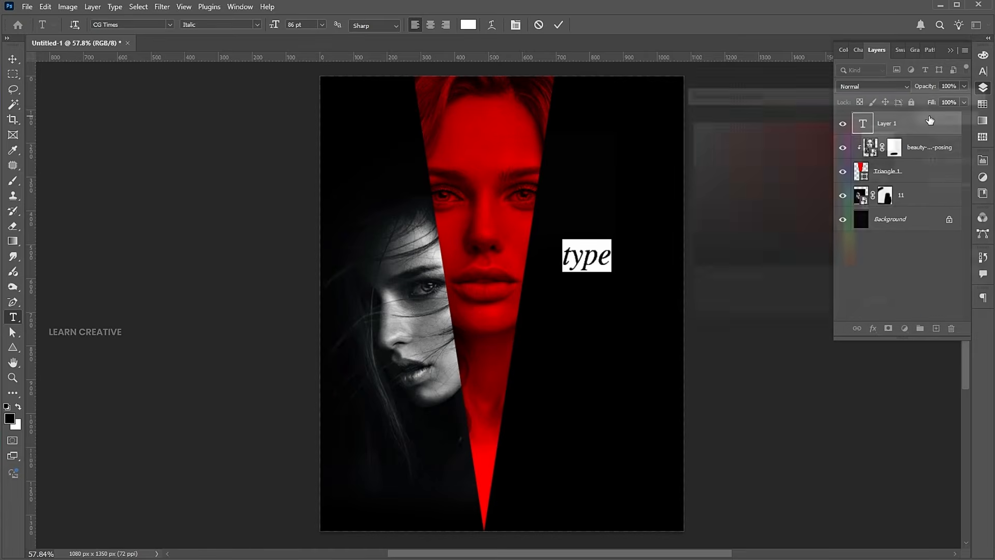
Scale the "type" text down to 26.92 pt beside the triangle and duplicate it directly below, changing the copy to "poster design"
click(11, 63)
key(ctrl+t)
drag(612, 270, 547, 254)
key(Return)
double_click(548, 254)
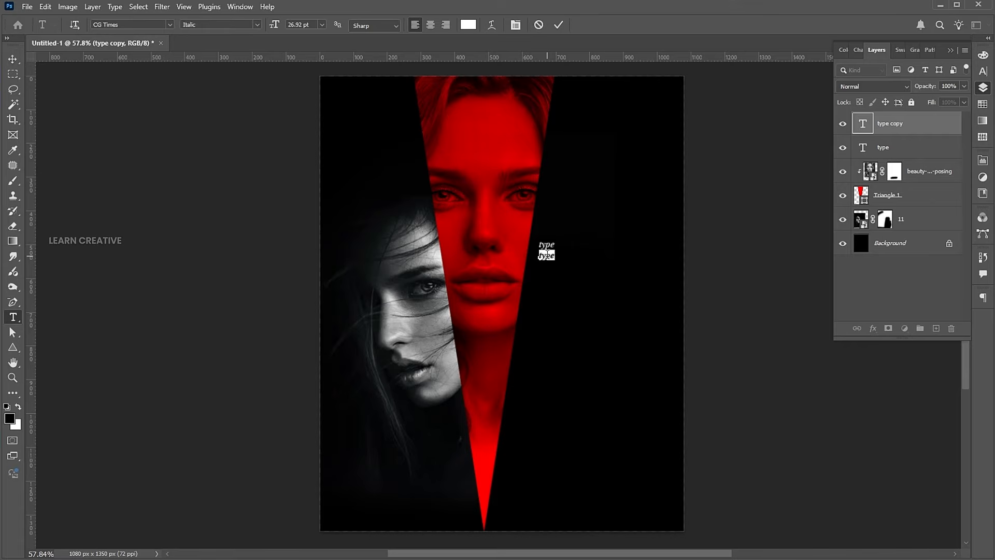
text(poster design)
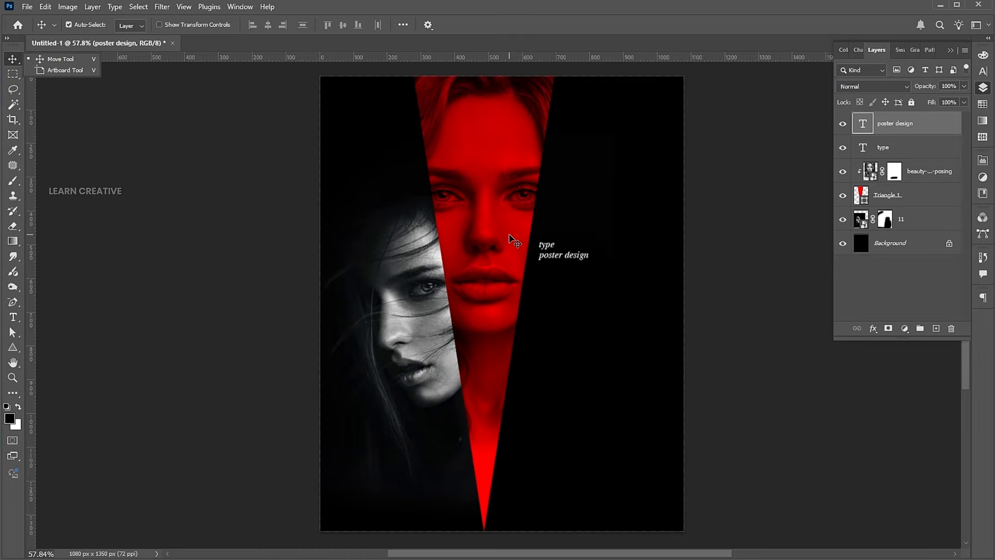
Nudge the "poster design" text slightly left and scale it up to 39.4 pt below "type"
key(Left)
key(Left)
key(Left)
key(Left)
key(Left)
key(Left)
key(Left)
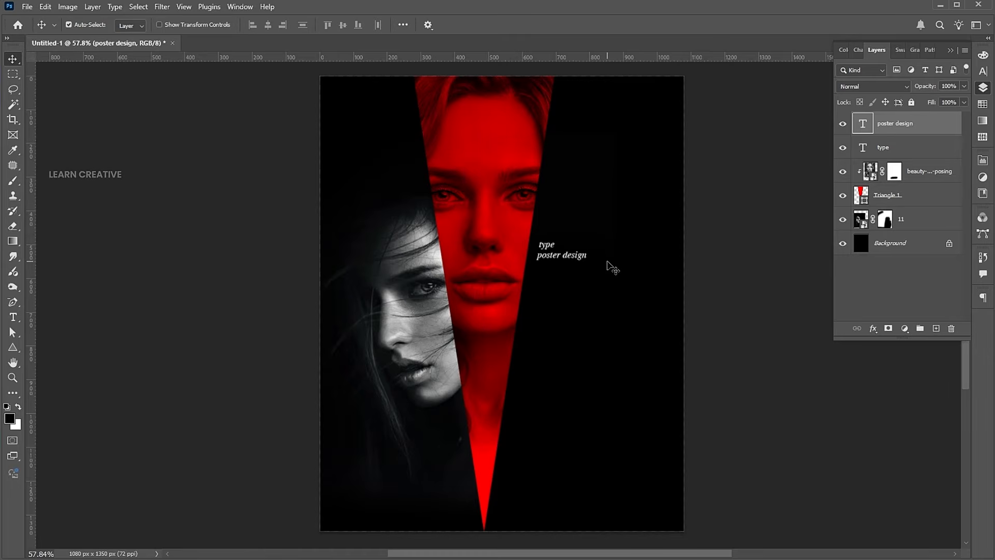
key(ctrl+t)
drag(595, 268, 609, 272)
key(Return)
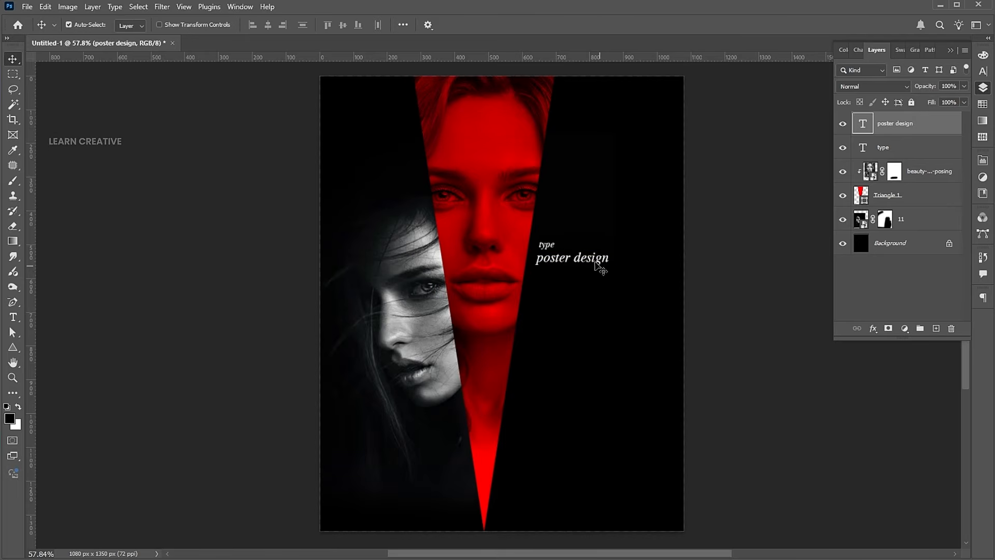
Capitalize both words of the second text line so it reads "Poster Design"
double_click(575, 262)
click(526, 258)
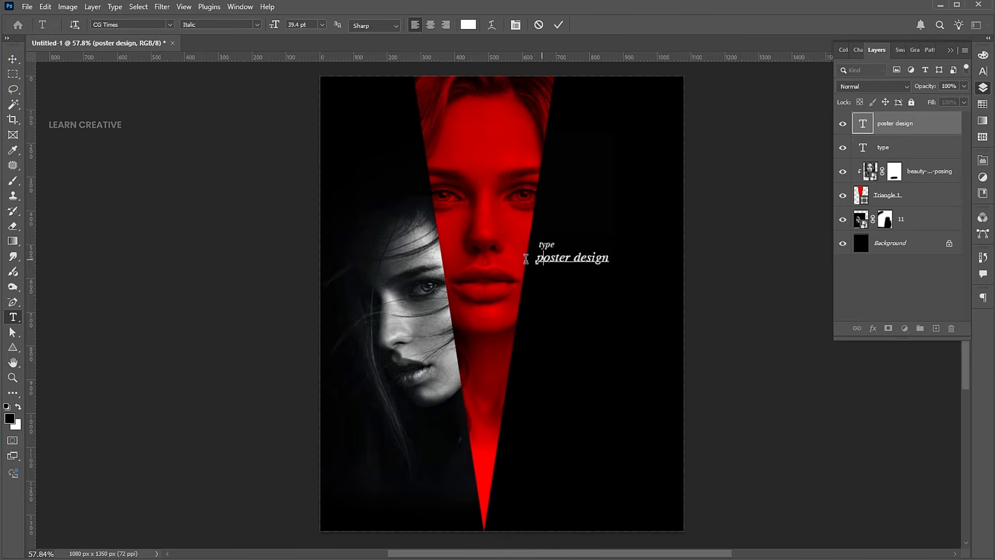
key(BackSpace)
text(P)
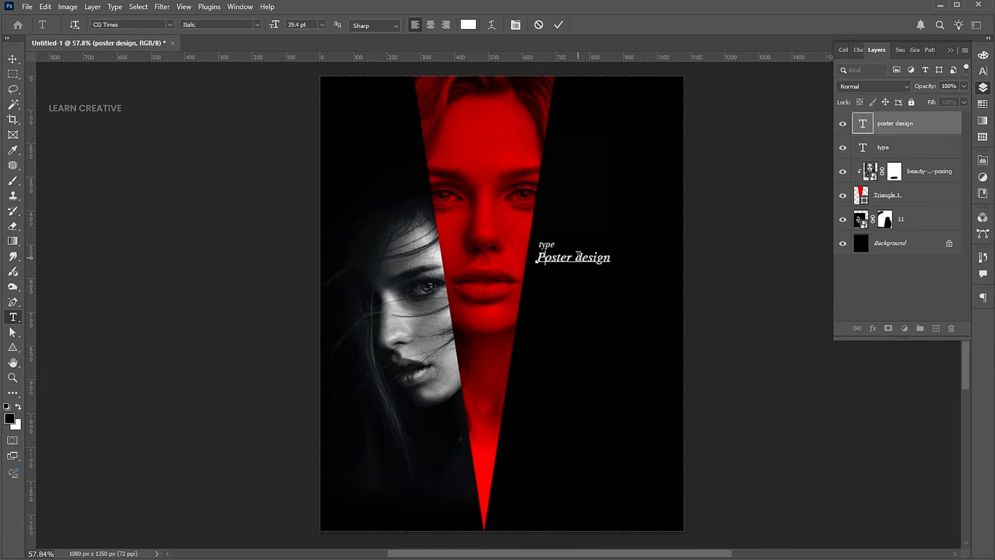
text(D)
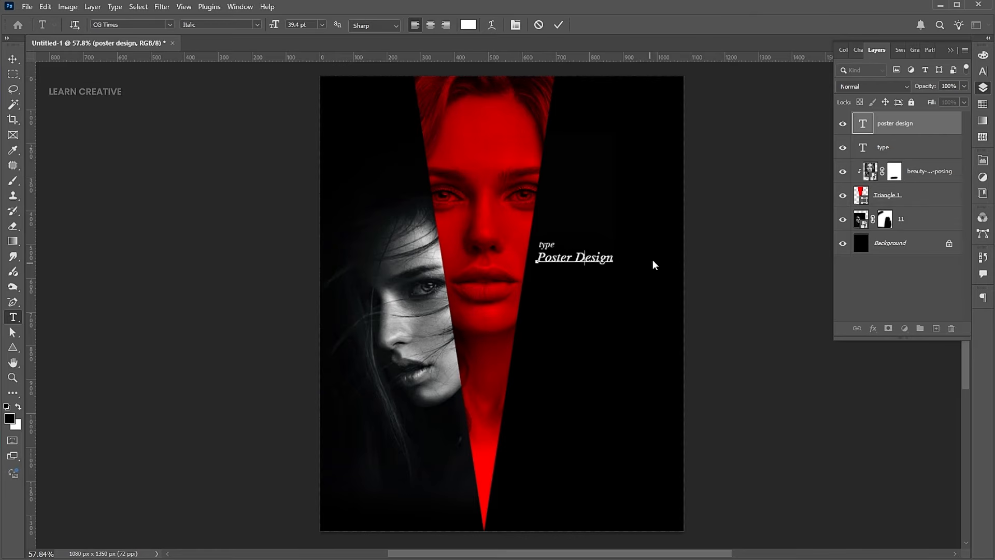
click(21, 55)
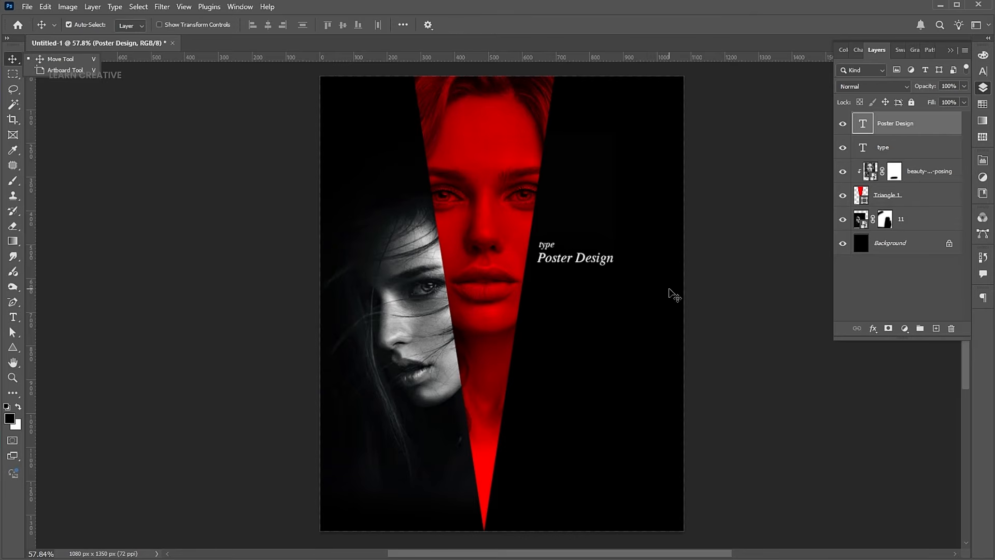
Nudge the "Poster Design" line slightly left and down to follow the triangle's slanted edge
key(Left)
key(Left)
key(Left)
key(Left)
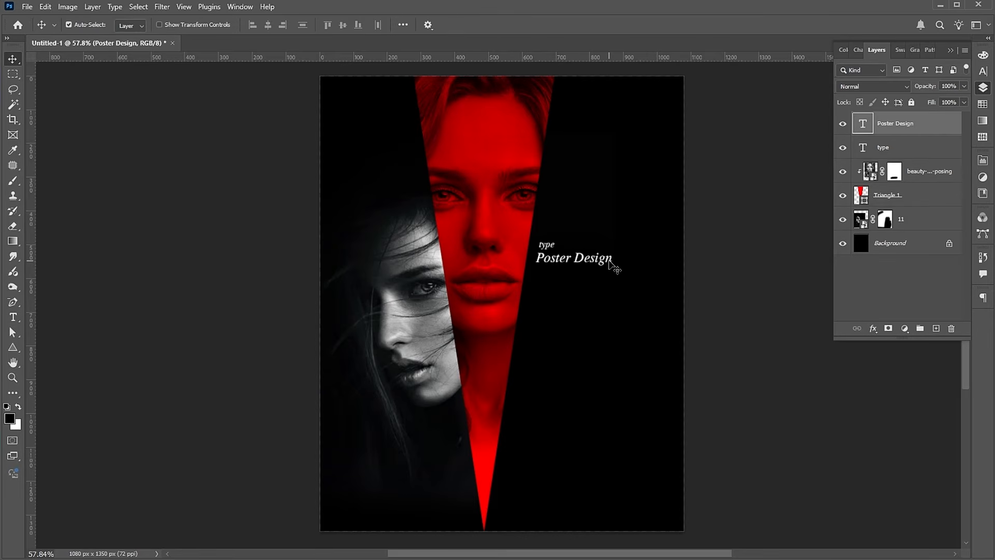
key(Down)
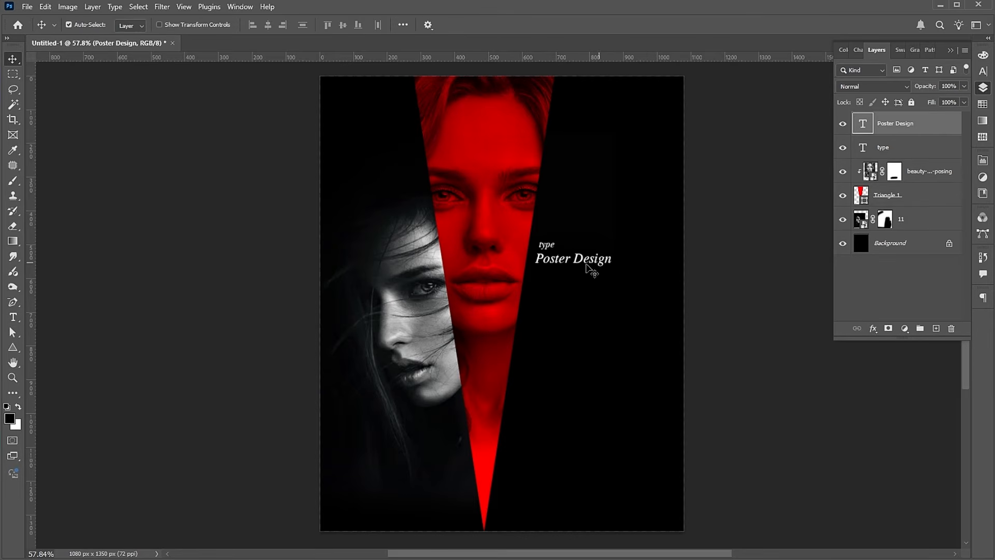
Duplicate the "type" and "Poster Design" lines together and place the copies directly below, along the triangle's edge
click(548, 246)
shift+click(555, 262)
drag(556, 262, 559, 303)
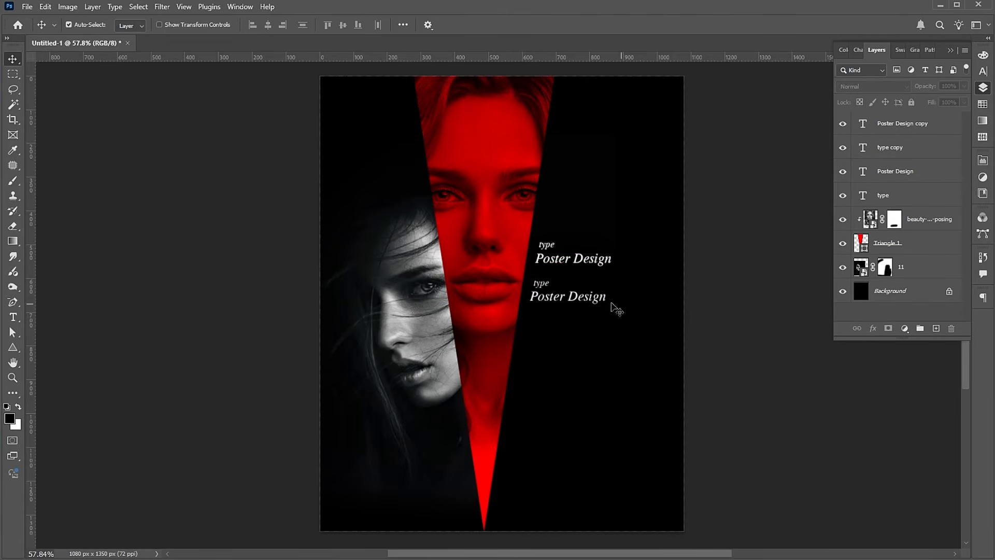
Change the copied pair of lines to read "bye" and "Learn Creative"
double_click(540, 285)
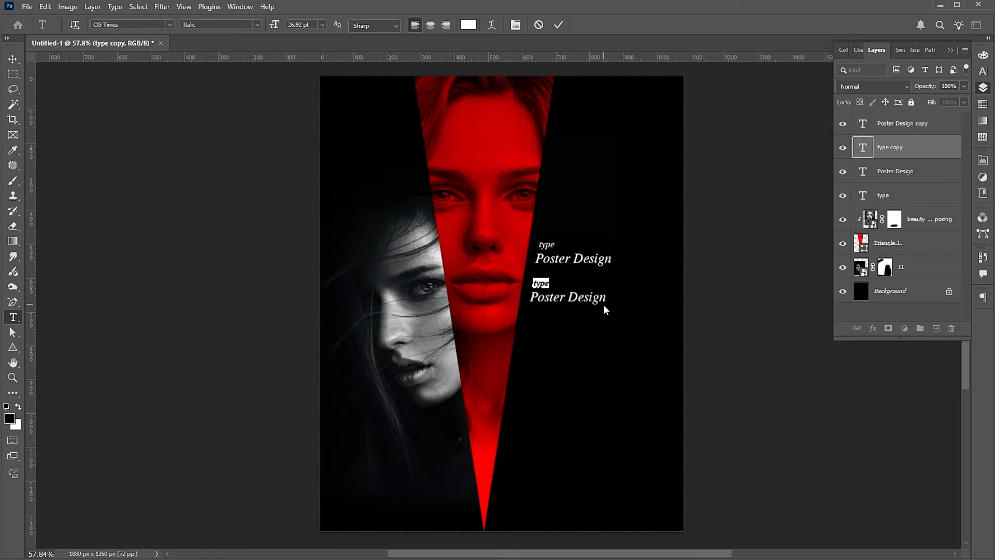
text(bye)
click(584, 298)
double_click(585, 297)
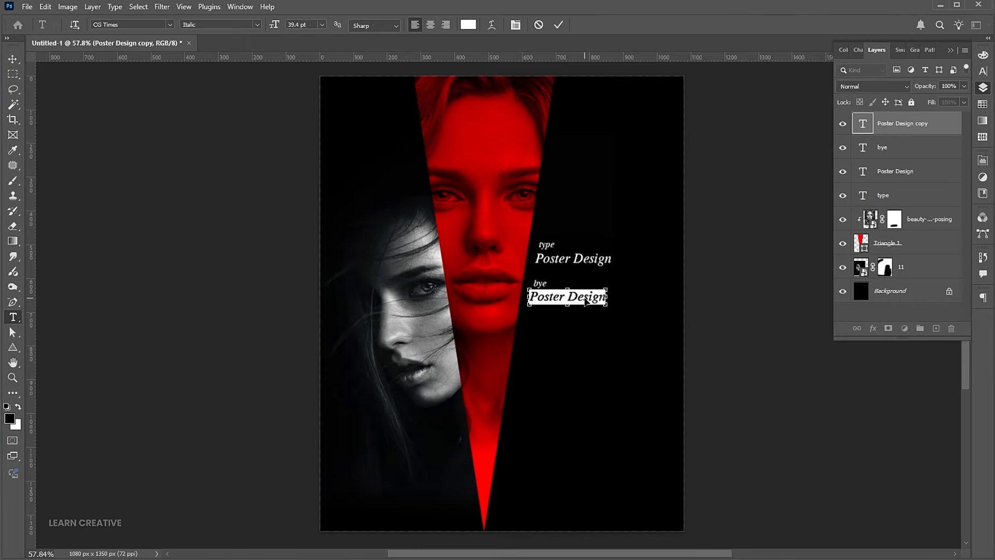
text(Learn Creative)
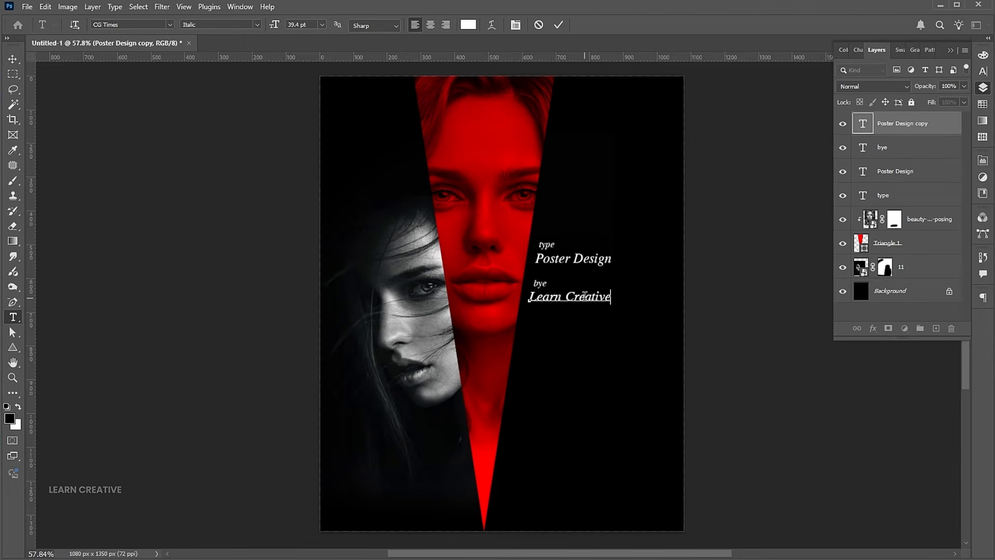
click(12, 59)
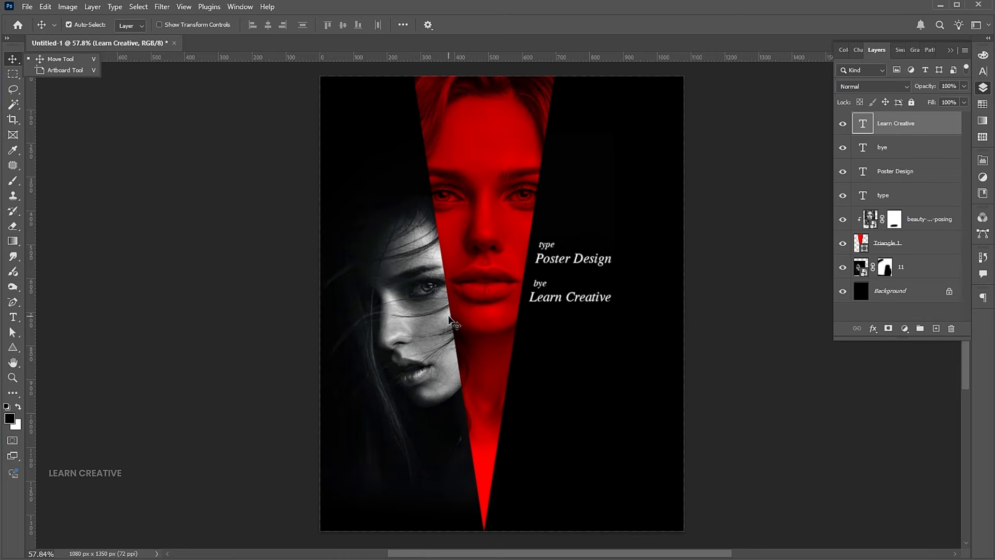
Duplicate the "Learn Creative" line further down beside the triangle and change the copy to "inovative and"
drag(586, 304, 586, 353)
double_click(602, 360)
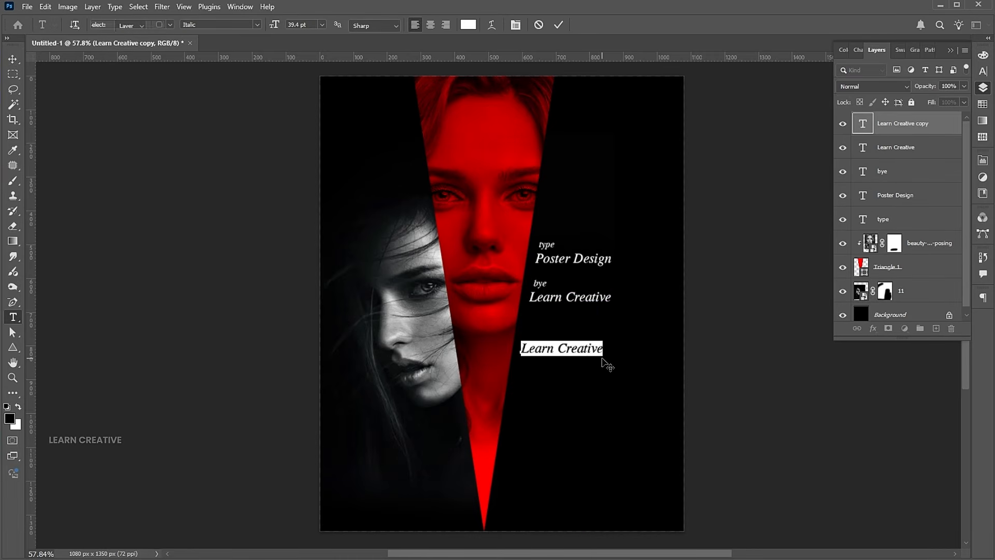
text(i)
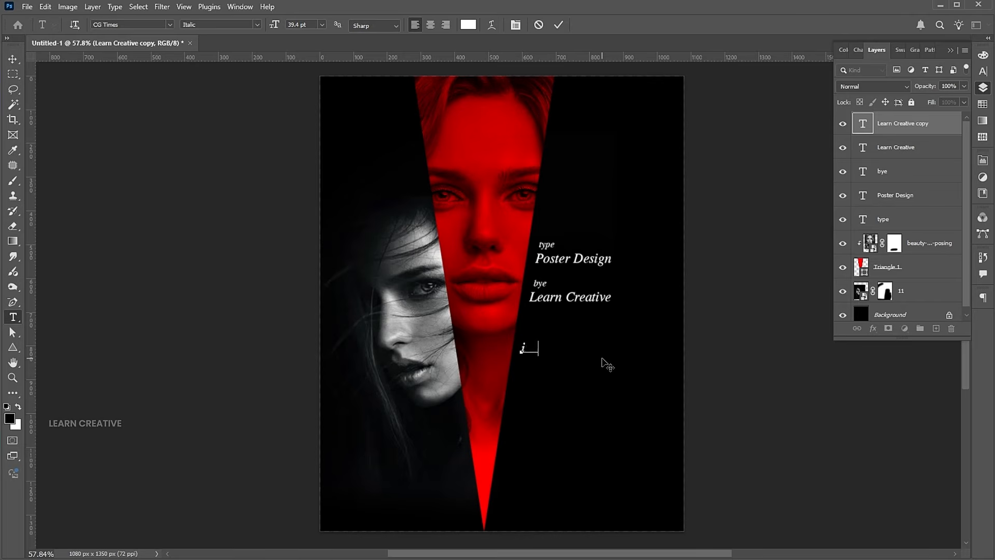
text(novative and)
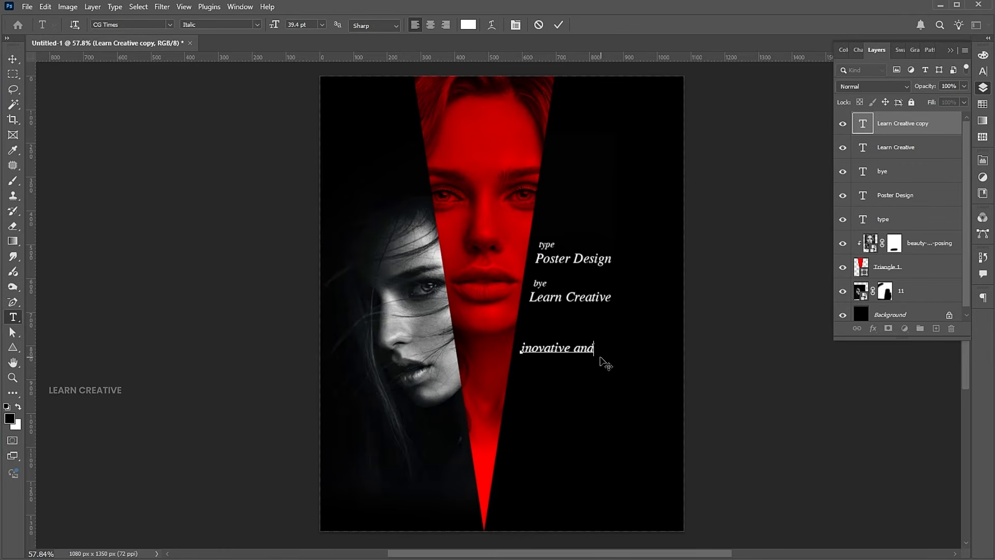
Duplicate the "inovative and" line just below itself and change the copy to "Creative"
drag(559, 350, 557, 373)
double_click(554, 371)
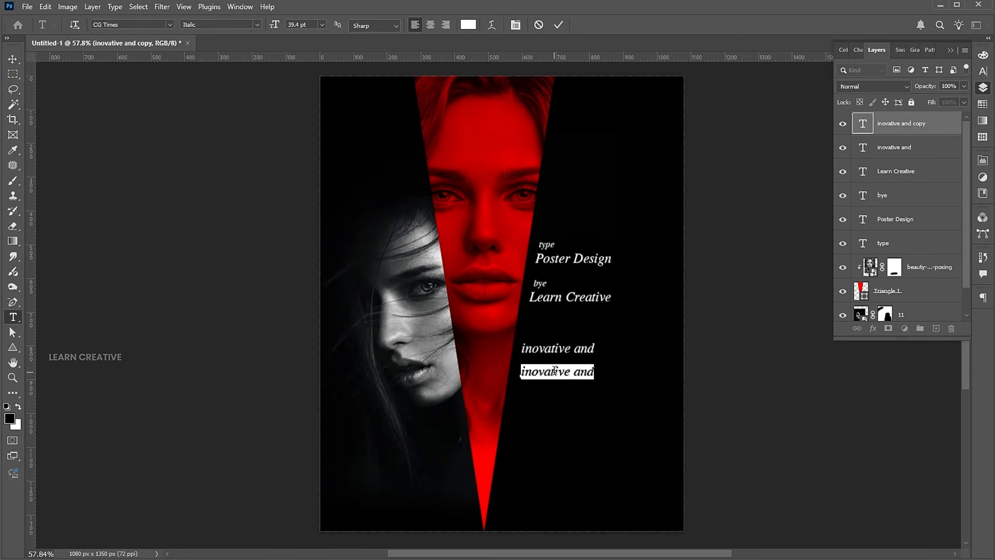
text(Creative)
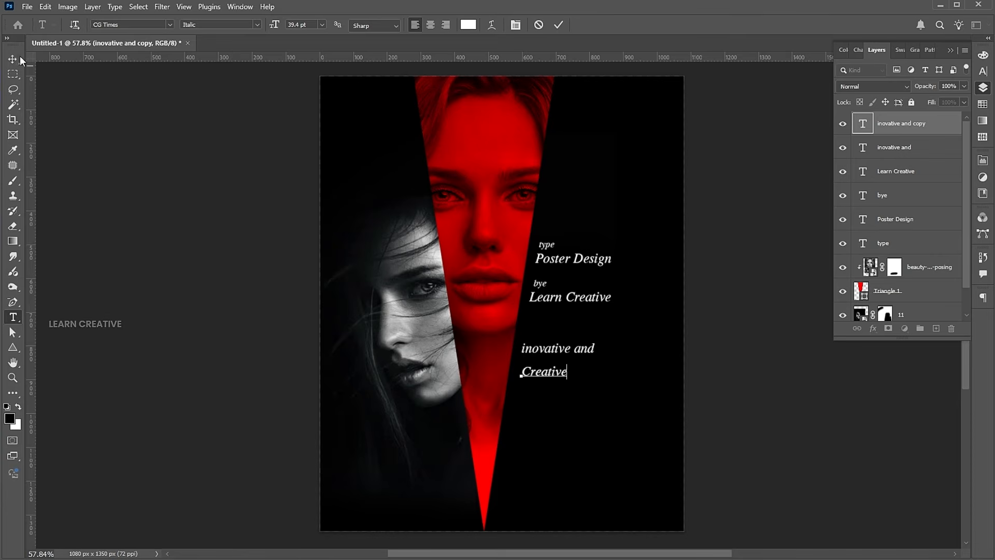
Enlarge the "Creative" text to about 367% so it becomes the headline overlapping the triangle
key(ctrl+t)
drag(568, 364, 617, 335)
drag(601, 375, 648, 404)
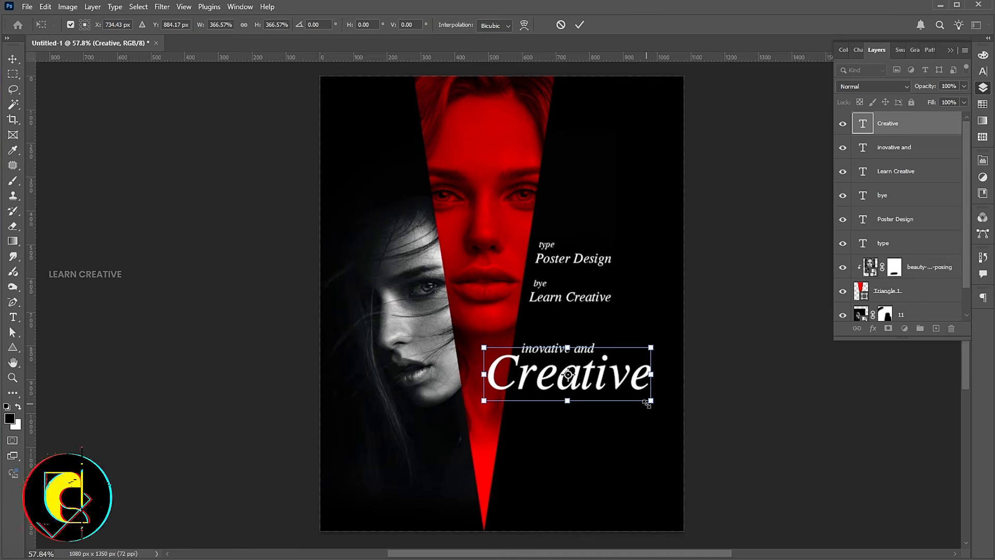
key(Return)
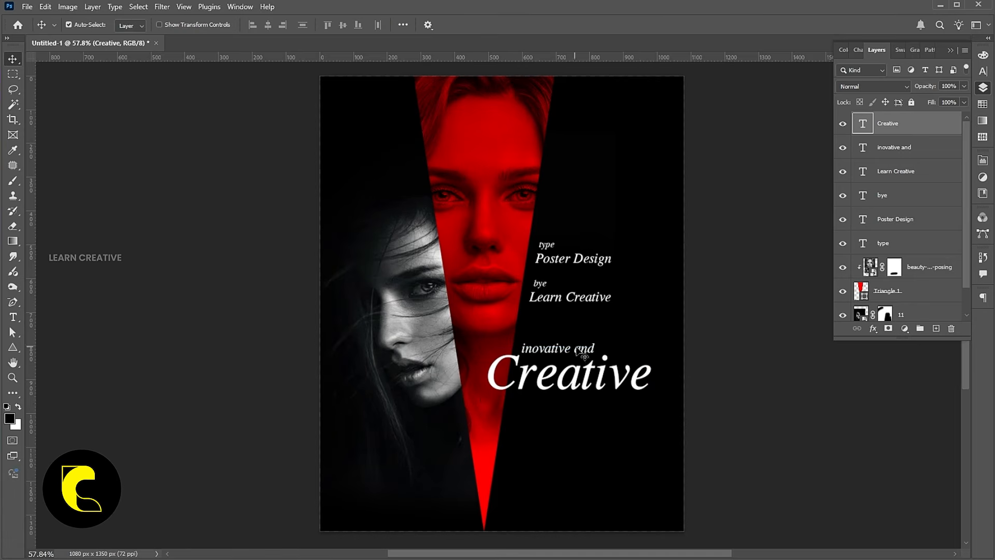
Scale "inovative and" down to about 71% and nudge it down onto the top of the "Creative" headline
click(582, 354)
key(ctrl+t)
drag(598, 340, 585, 340)
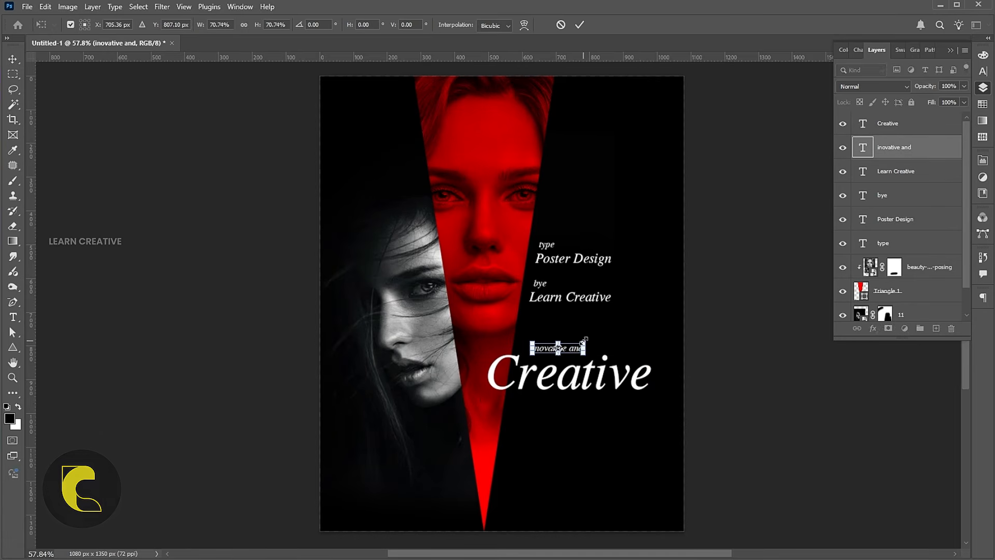
key(Return)
key(Down)
key(Down)
key(Down)
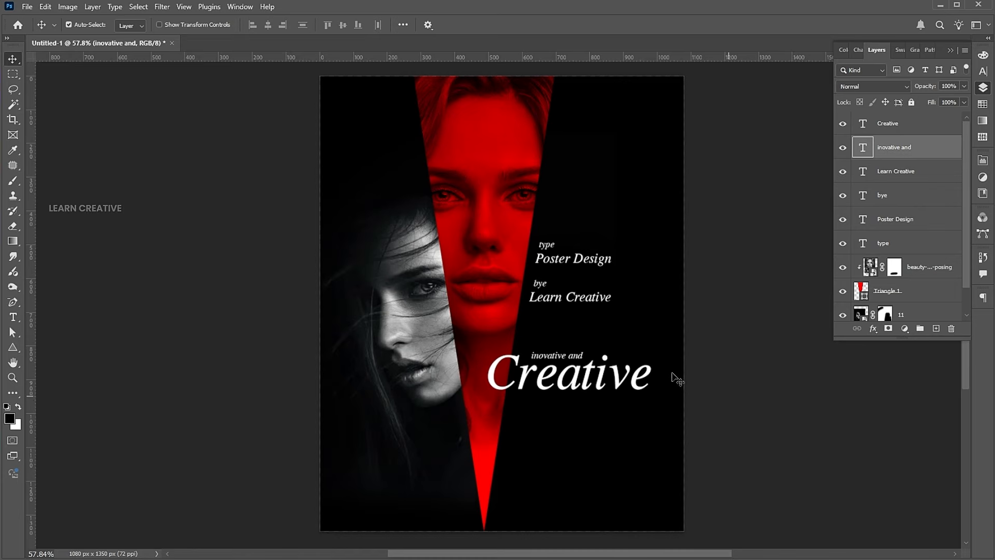
Select the "Creative" and "inovative and" layers together and nudge them up and slightly left
drag(598, 374, 599, 358)
key(ctrl+z)
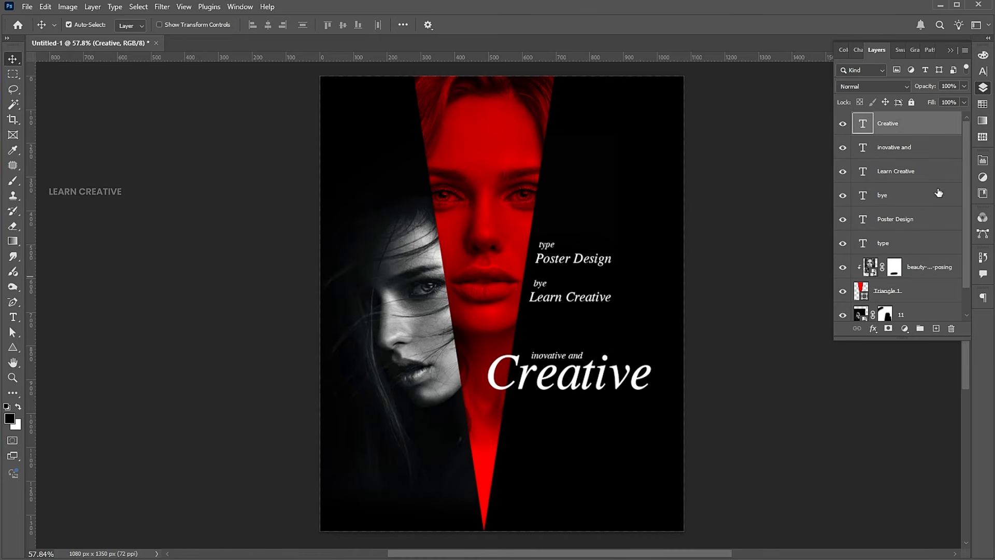
shift+click(926, 147)
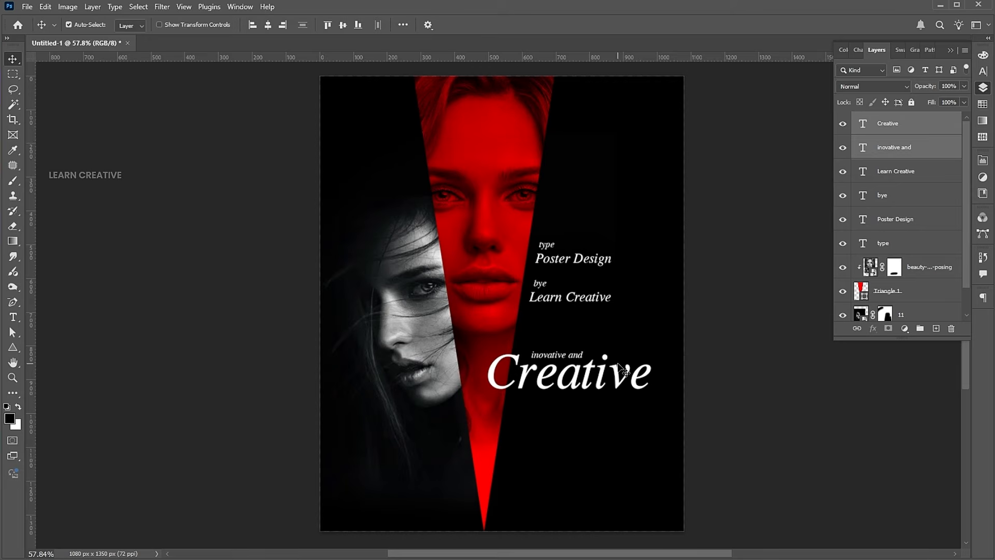
key(shift+Up)
key(shift+Up)
key(shift+Up)
key(shift+Left)
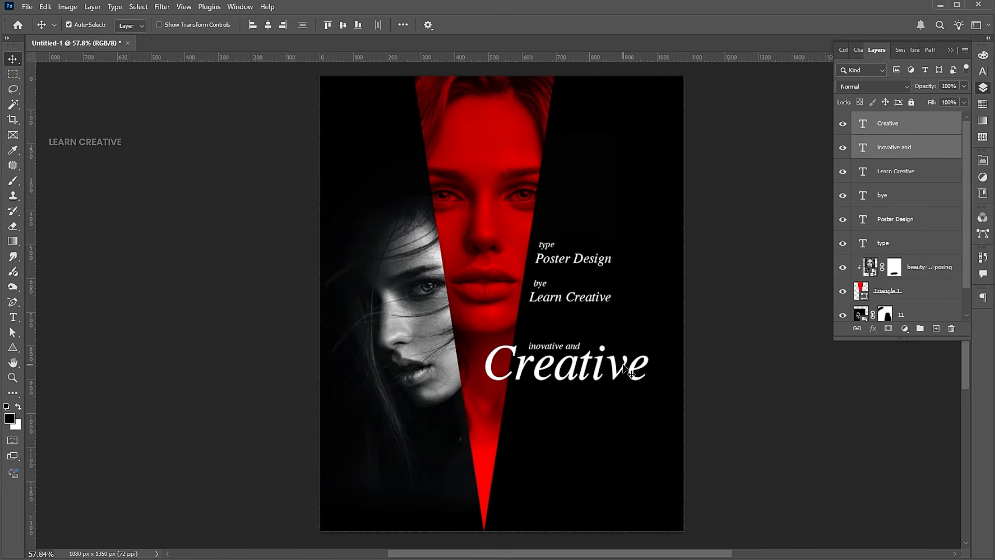
key(Right)
key(Right)
key(Right)
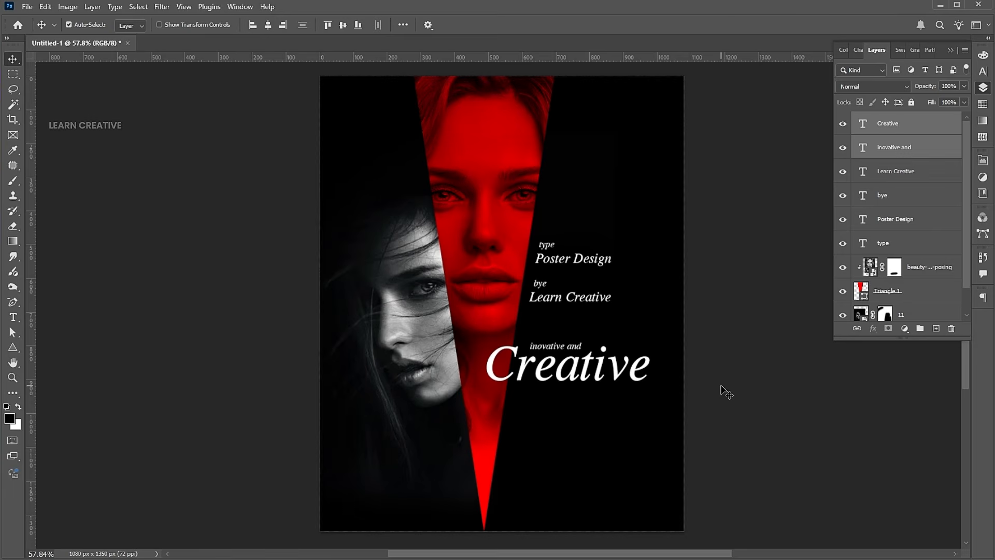
click(726, 392)
Duplicate "inovative and" straight below the "Creative" headline and change the copy to "10-28-2025"
drag(578, 349, 574, 394)
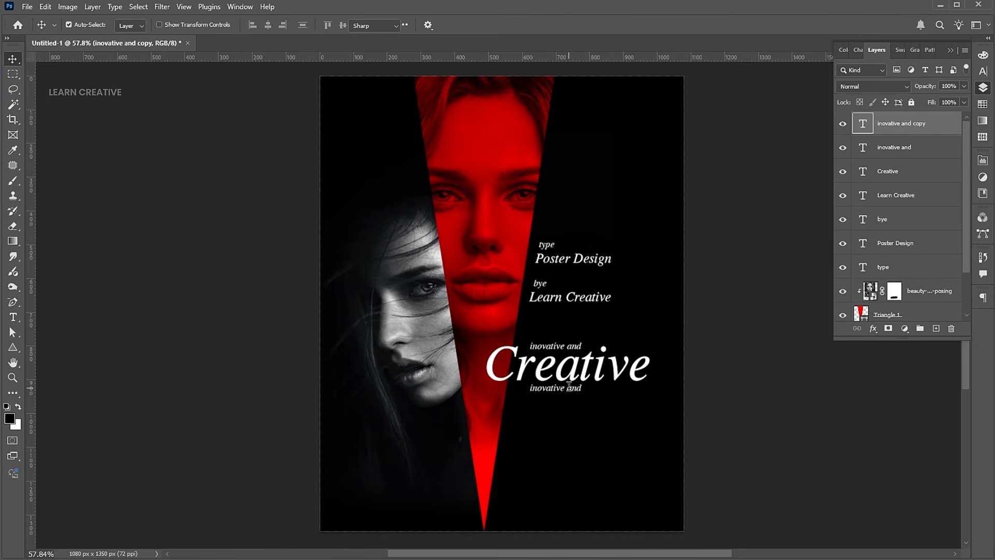
double_click(570, 388)
text(10-28-)
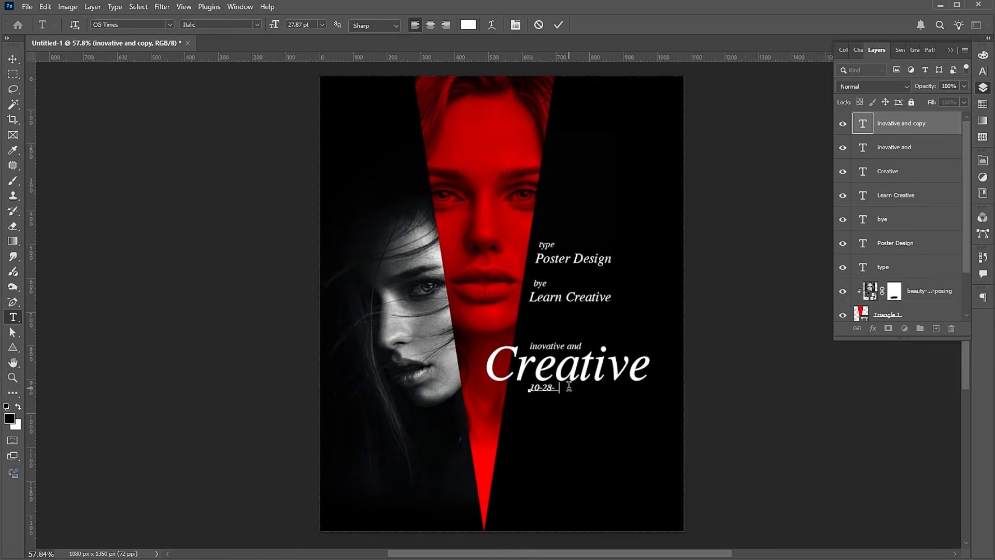
click(13, 59)
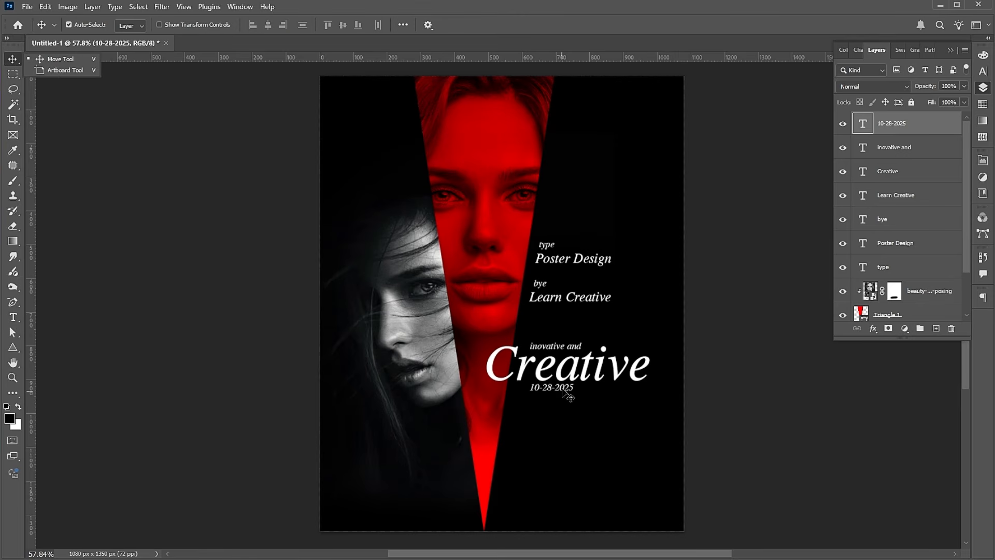
Nudge the "10-28-2025" date left and slightly down beneath the "Creative" headline, close to the triangle's edge
click(675, 398)
key(Down)
key(Down)
key(Down)
key(Down)
key(Left)
key(Left)
key(Left)
key(Left)
key(Left)
key(Left)
key(Left)
key(Left)
key(Left)
key(Left)
key(Left)
key(Left)
key(Left)
key(Left)
key(Left)
key(Left)
key(Left)
key(Left)
key(Left)
key(Left)
key(Left)
key(Left)
key(Left)
key(Left)
key(Left)
key(Left)
key(Left)
key(Left)
key(Left)
key(Left)
key(Left)
key(Left)
key(Left)
key(Left)
key(Left)
key(Left)
key(Left)
key(Left)
key(Left)
key(Left)
key(Left)
key(Left)
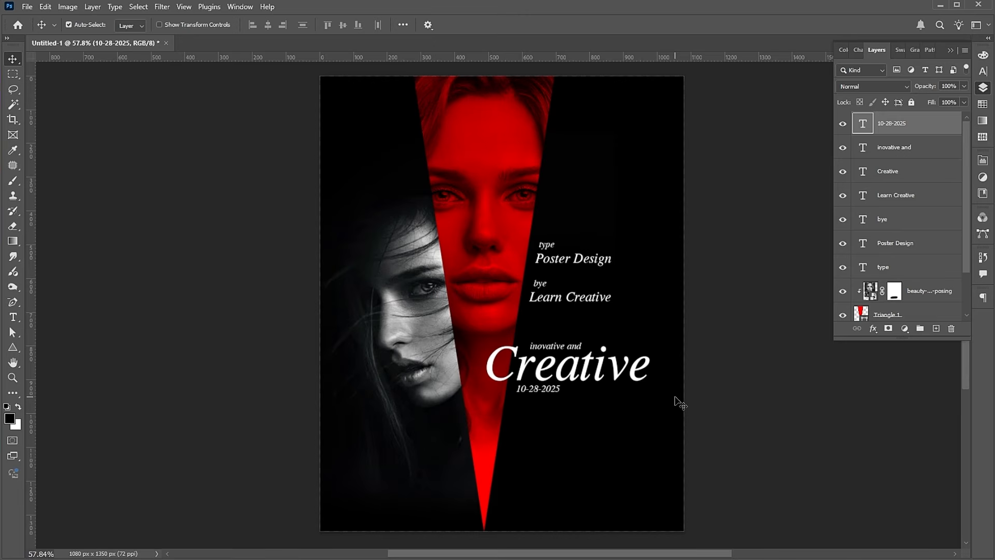
key(Down)
key(Down)
Nudge the "inovative and" line slightly down and left above the "Creative" headline
click(550, 347)
key(Down)
key(Down)
key(Down)
key(Left)
key(Left)
key(Left)
key(Left)
key(Left)
key(Left)
key(Left)
key(Left)
key(Left)
key(Left)
key(Left)
key(Left)
key(Left)
key(Left)
key(Left)
key(Left)
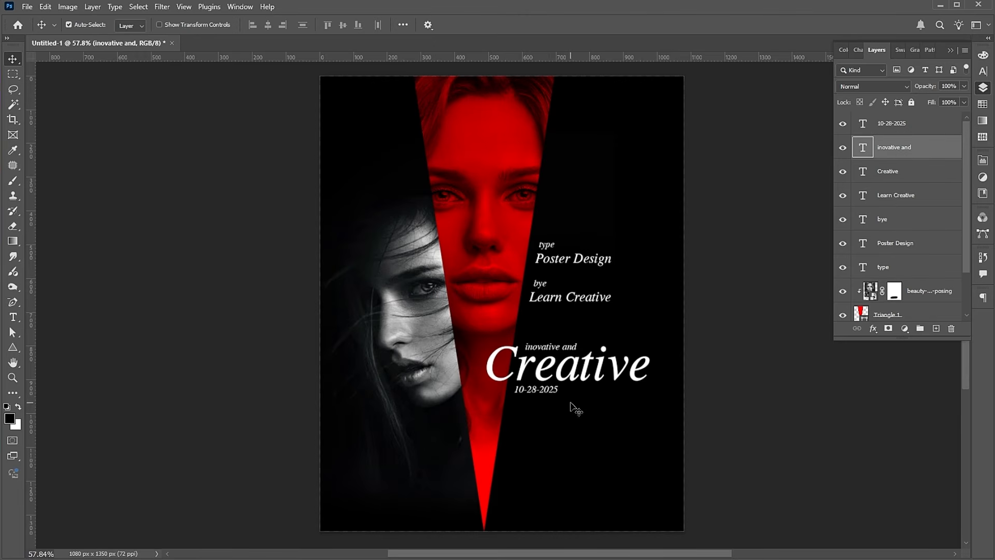
Add a wide paragraph text box with placeholder text below the date and set its font size to 10 pt
click(560, 419)
key(t)
drag(513, 409, 666, 500)
text(10)
key(Return)
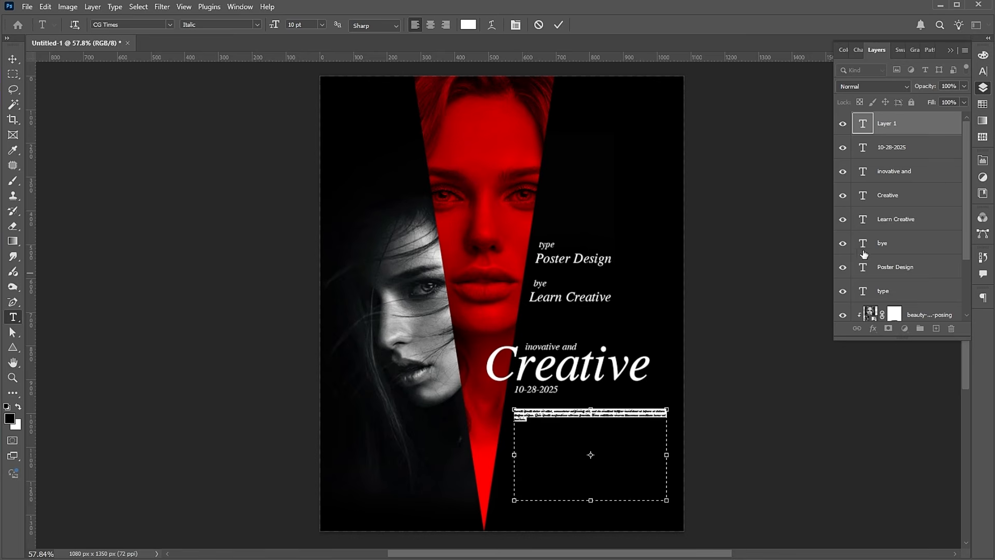
Show the character settings and extend the paragraph after a blank line with repeated "Lorem ipsum dolor sit amet" placeholder text
click(982, 72)
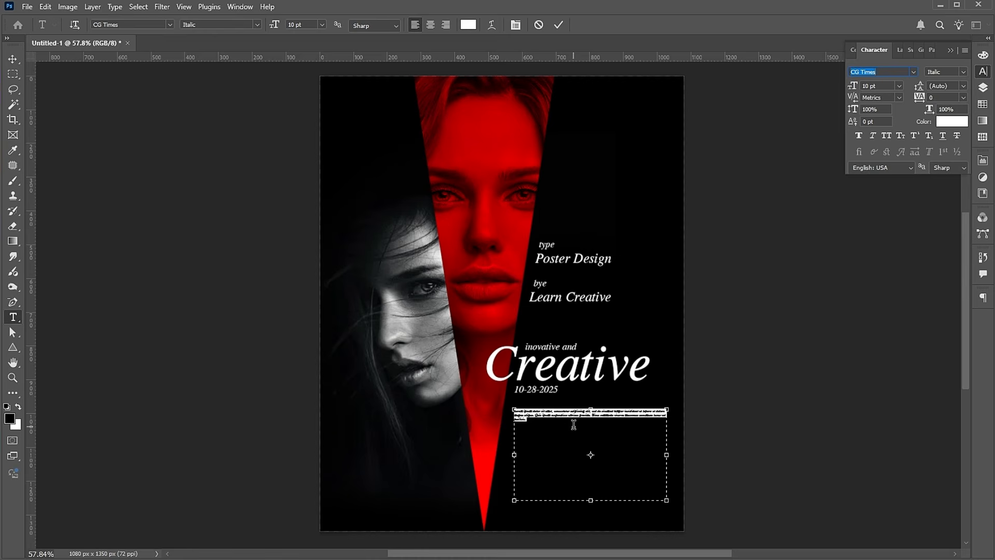
click(604, 418)
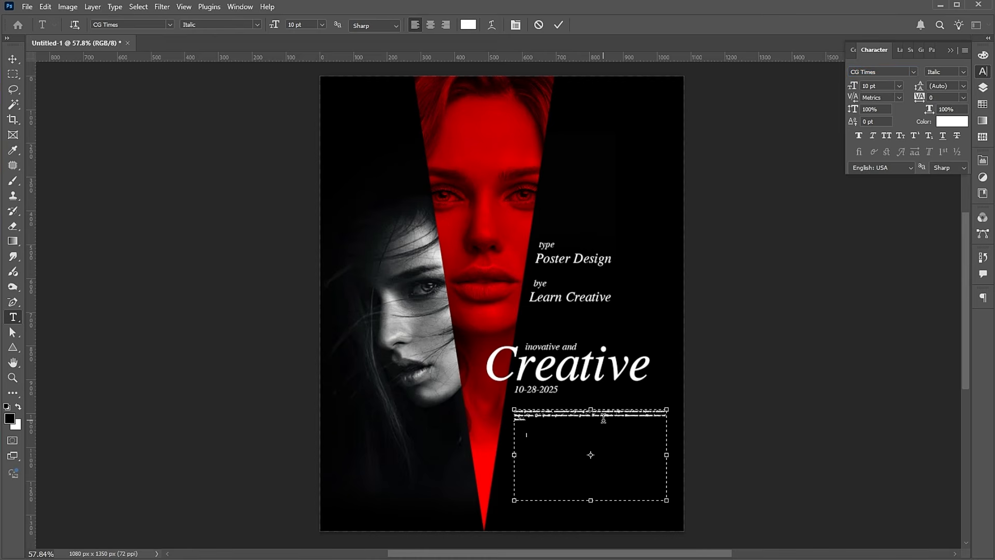
text(Lorem ipsum dolor sit amet, consectetur adipiscing elit, sed do eiusmod tempor incididunt ut labore et dolore magna aliqua. Quis ipsum suspendisse ultrices gravida. Risus commodo viverra maecenas accumsan lacus vel facilisis.)
key(ctrl+v)
key(ctrl+v)
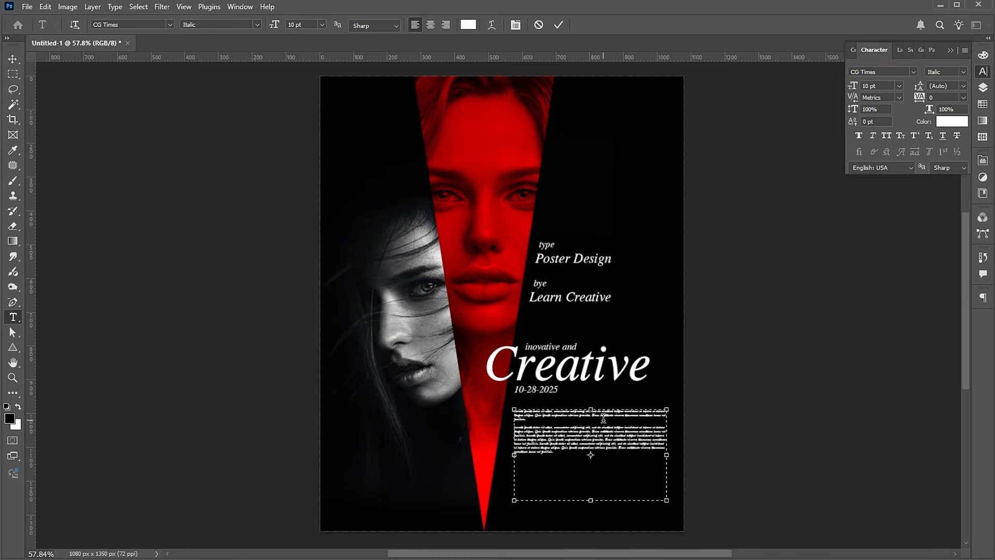
Add another "Lorem ipsum" paragraph to the body text and skew the block about 11 degrees to follow the triangle's slanted edge
key(ctrl+v)
click(16, 58)
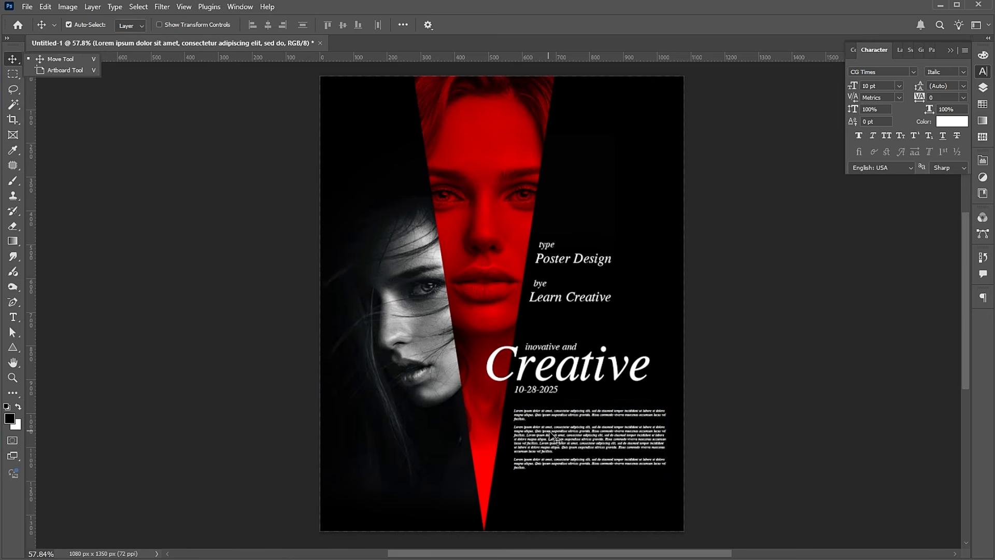
key(ctrl+t)
drag(591, 501, 577, 501)
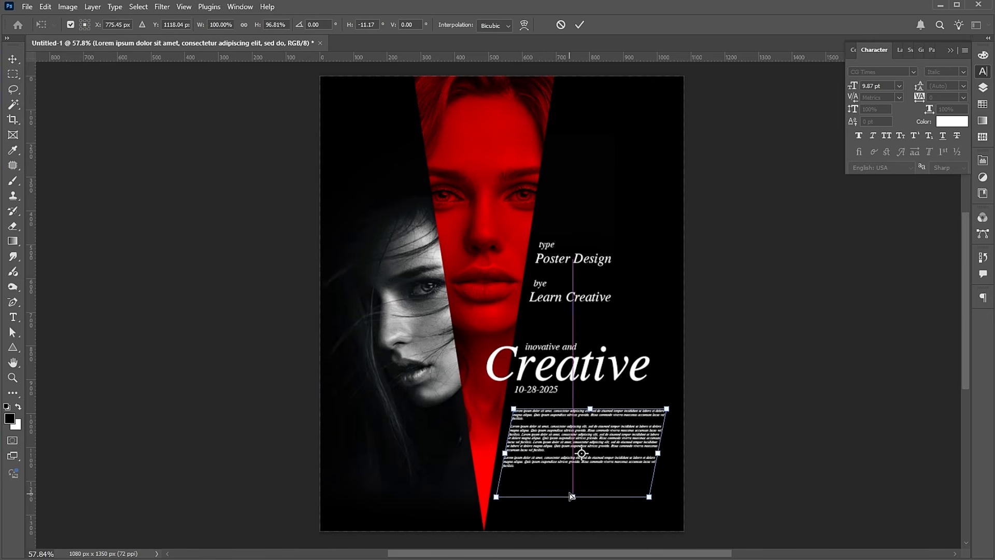
key(Return)
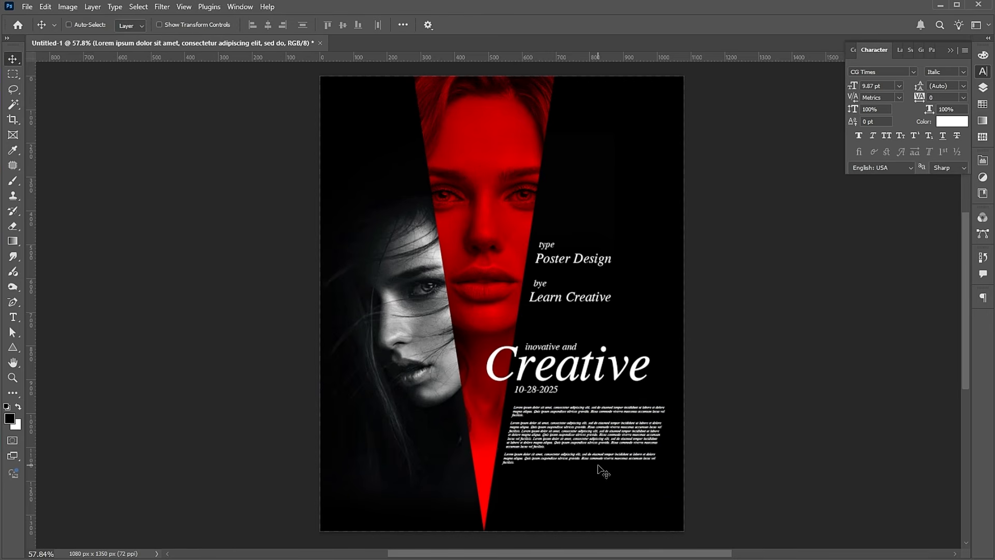
key(ctrl+t)
drag(582, 498, 579, 499)
key(Return)
Duplicate the "10-28-2025" date below the body text and replace the copy's text with "Red & Black"
drag(543, 393, 532, 481)
double_click(533, 481)
text(red)
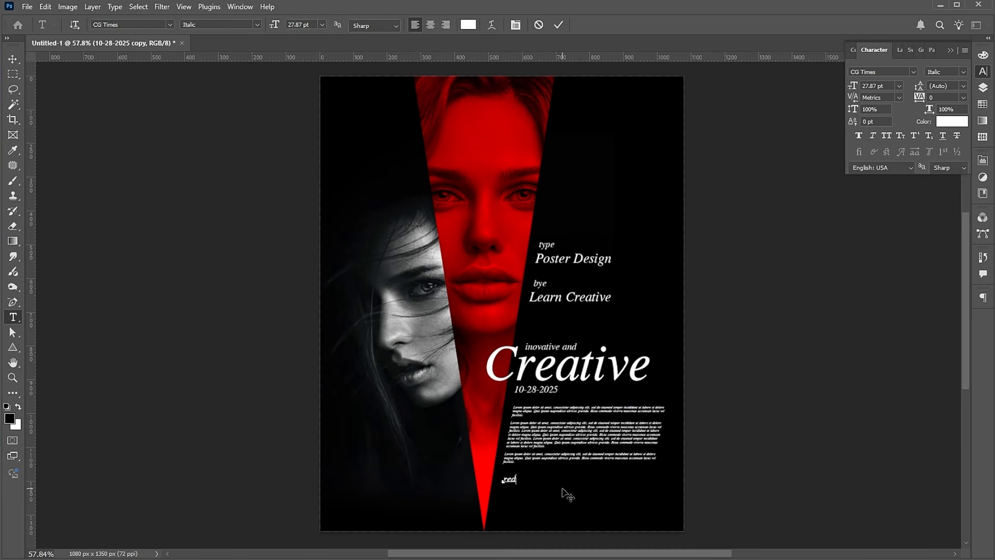
text( and)
key(ctrl+a)
text(Red & Black)
key(ctrl+Return)
Enlarge the "Red & Black" line to 33.9 pt and nudge it into place beneath the body text, near the triangle's edge
key(v)
key(shift+Left)
key(Down)
key(Down)
key(Down)
key(Down)
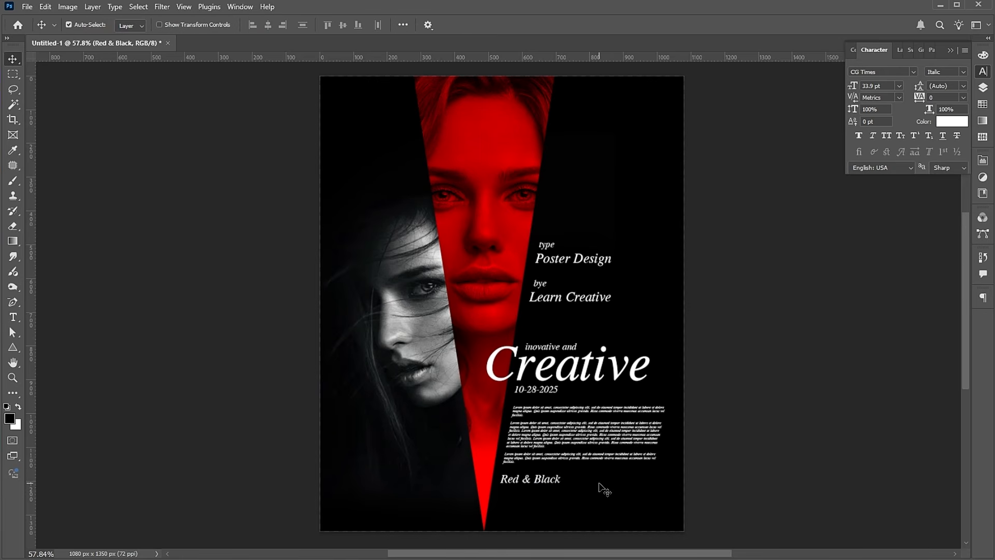
Recolour the "Red & Black" text with the red sampled from the triangle
click(952, 122)
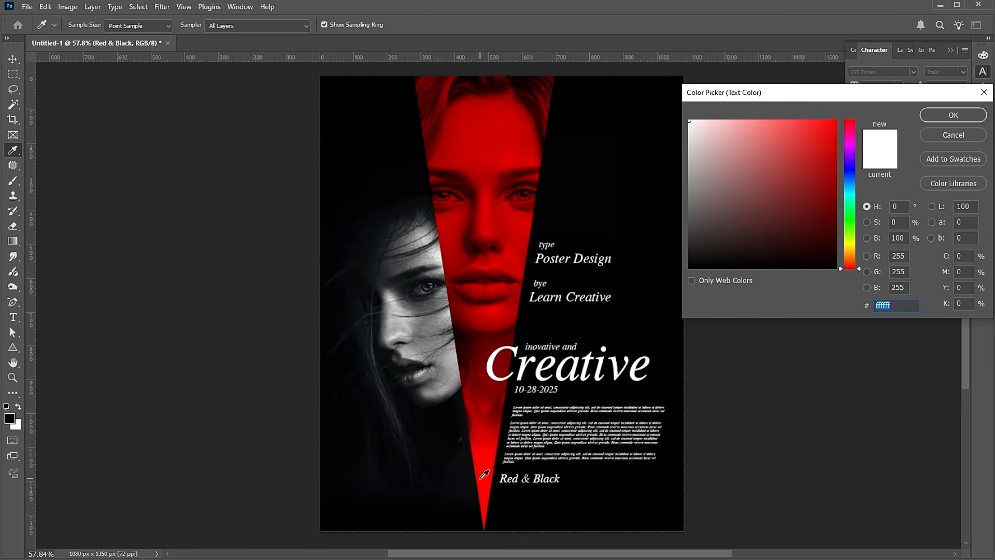
click(474, 475)
click(957, 113)
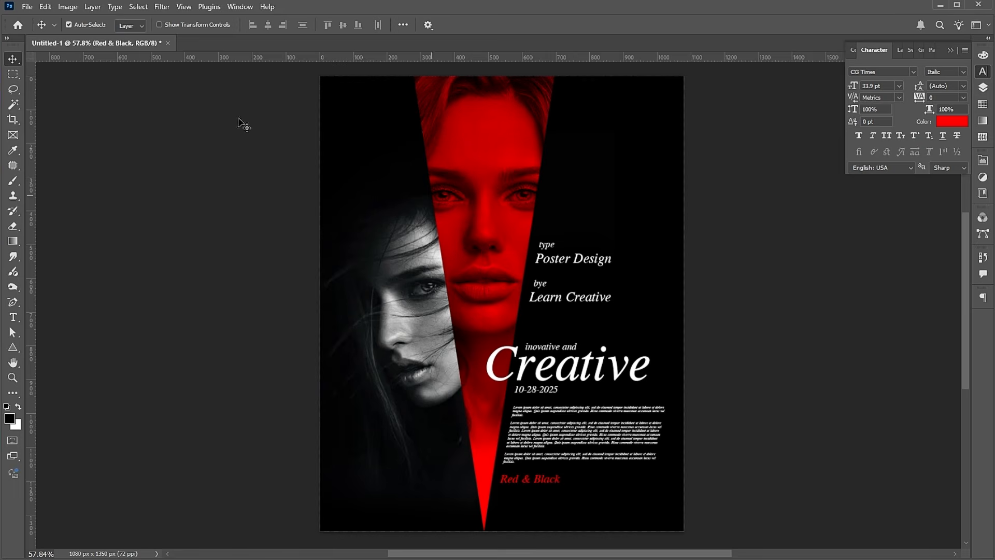
Place the "combine white" logo as an embedded object and move it to the upper-right area of the poster
click(29, 8)
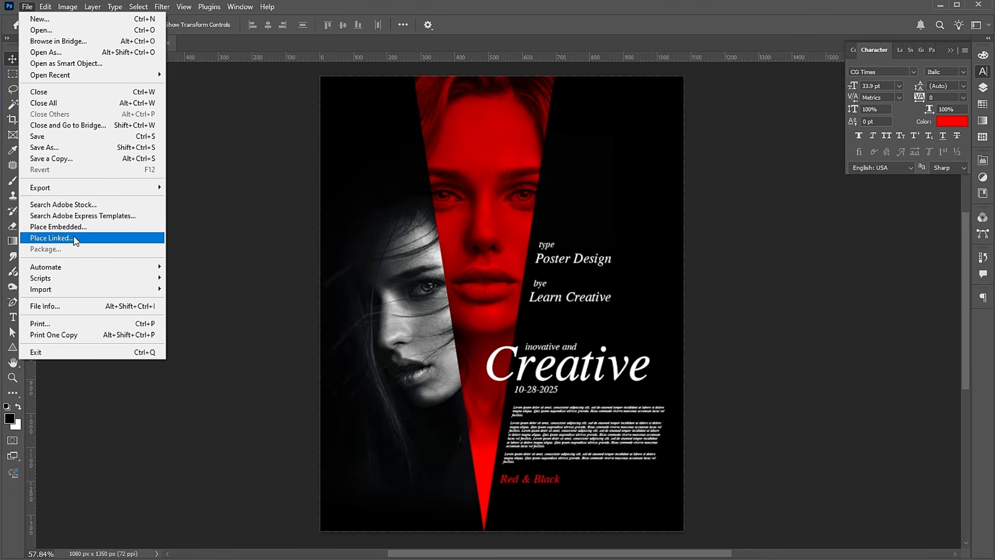
click(57, 226)
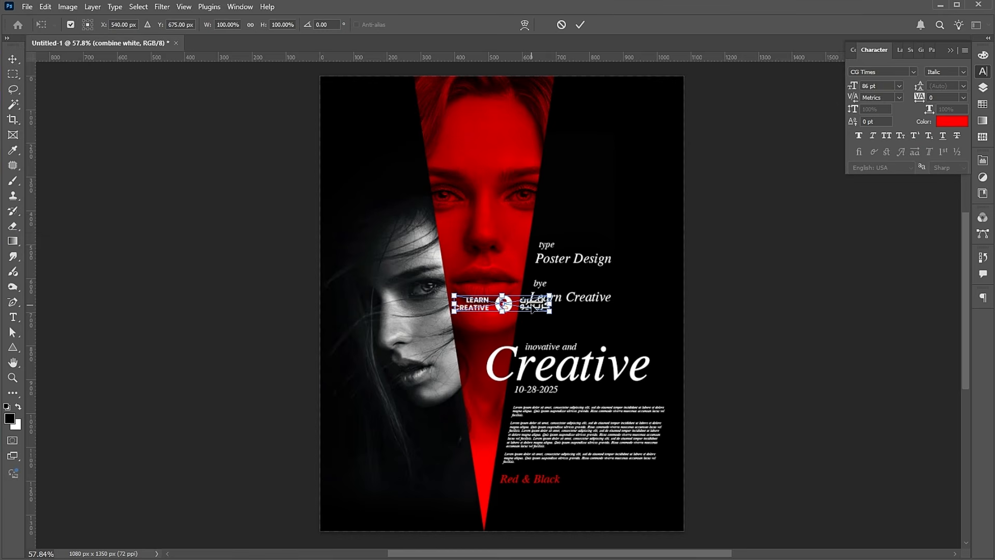
drag(554, 283, 650, 96)
key(Return)
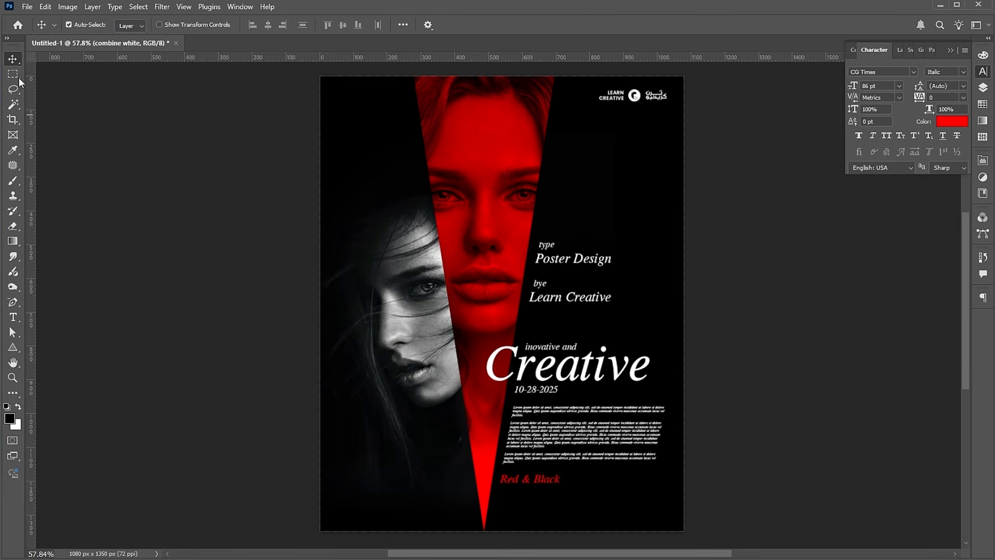
Mask the "combine white" logo with a rectangular selection that keeps only the English "Learn Creative" text and the round symbol
click(17, 76)
drag(592, 83, 644, 106)
click(983, 88)
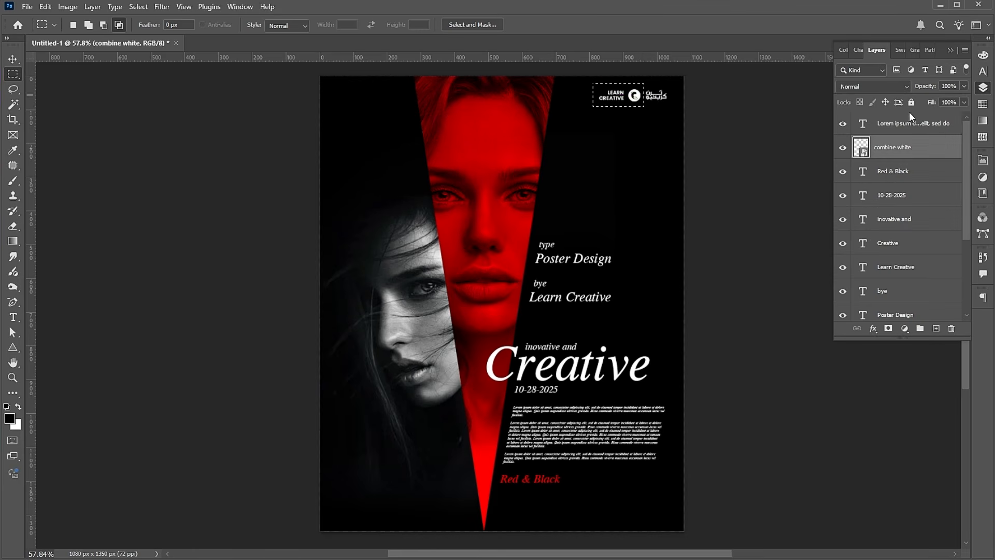
click(887, 329)
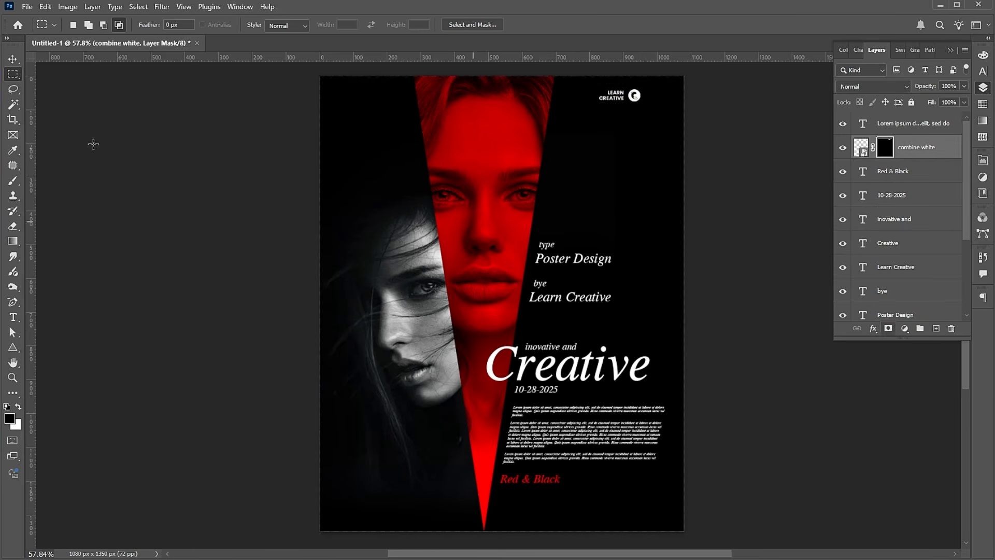
Move the masked logo further into the poster's top-right corner and fine-tune its position with small nudges up and left
key(v)
key(ctrl+t)
drag(594, 87, 674, 104)
key(Return)
key(Up)
key(Up)
key(Up)
key(Up)
key(Left)
key(Left)
key(Left)
key(Left)
key(Left)
key(Left)
key(Left)
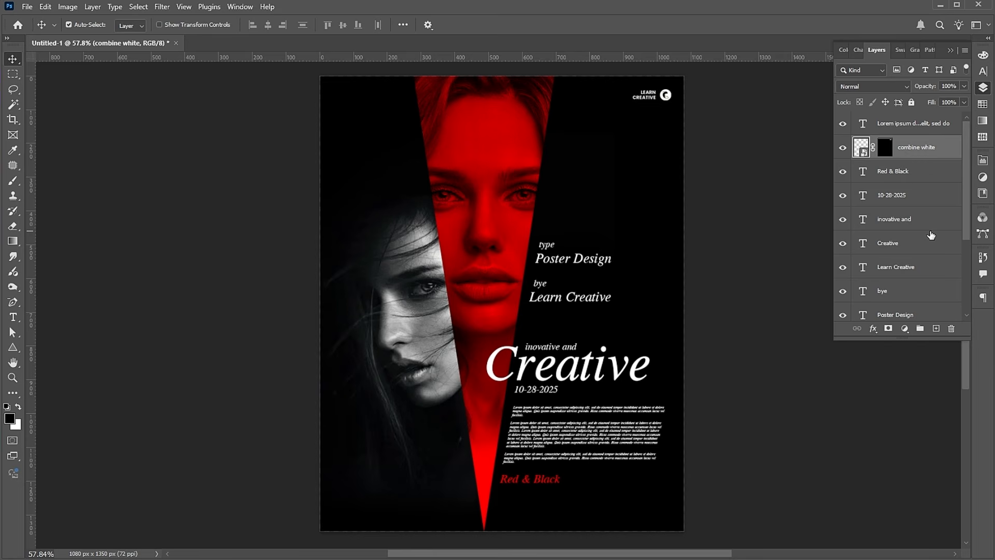